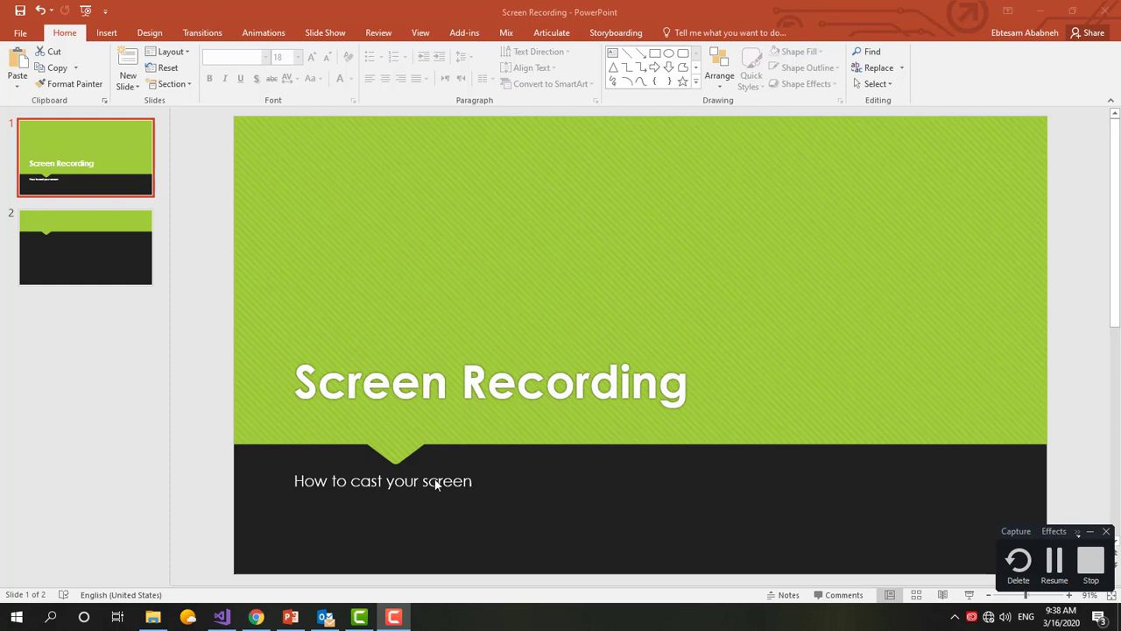
Step: Glance at the Visual Studio project, then select blank slide 2 and show the Insert commands
{"action": "key", "text": "F9"}
{"action": "left_click", "coordinate": [221, 618]}
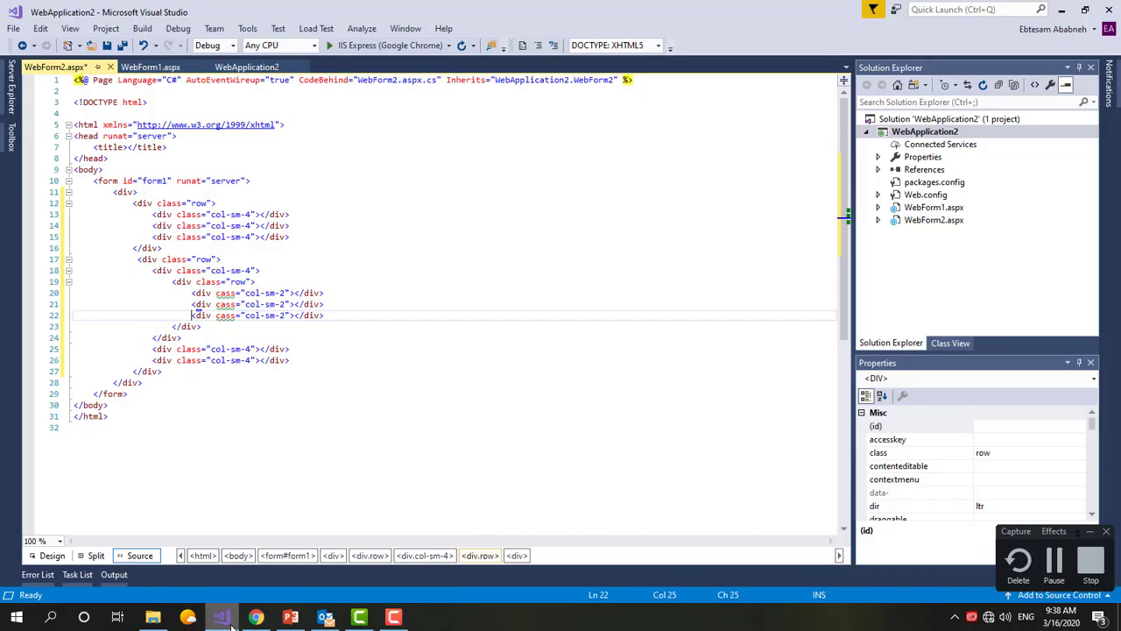
{"action": "left_click", "coordinate": [221, 617]}
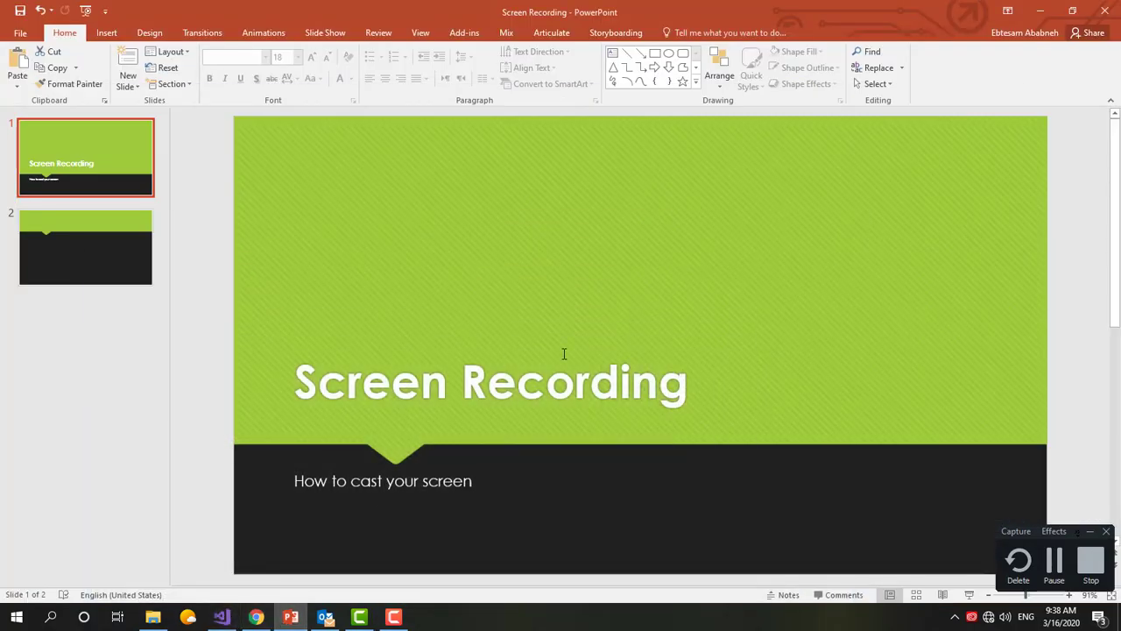
{"action": "left_click", "coordinate": [87, 262]}
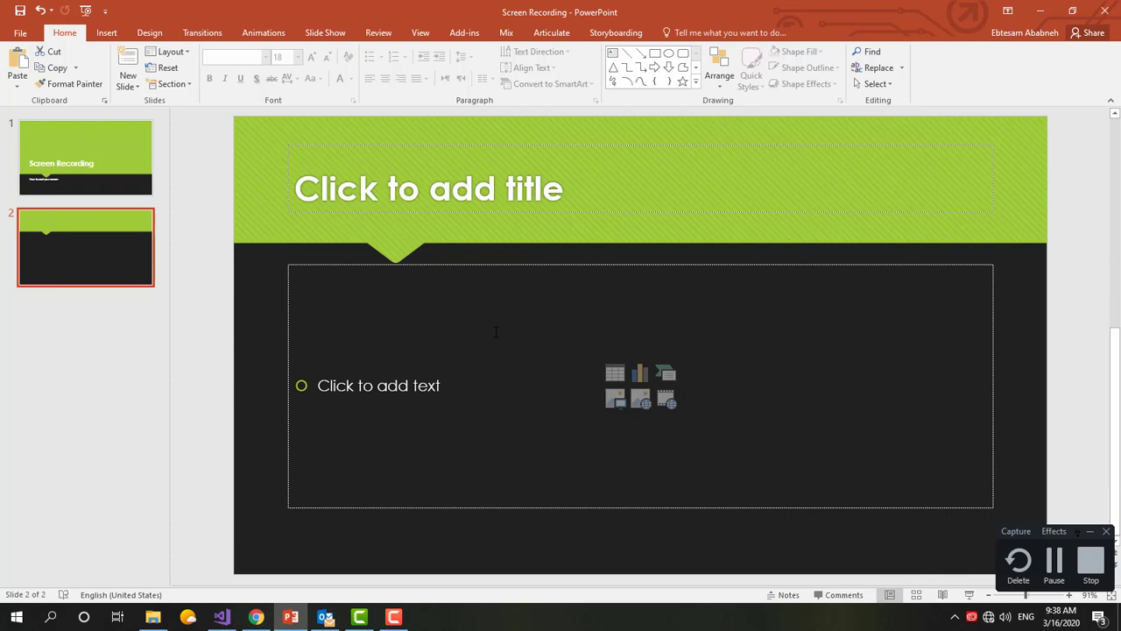
{"action": "left_click", "coordinate": [107, 35]}
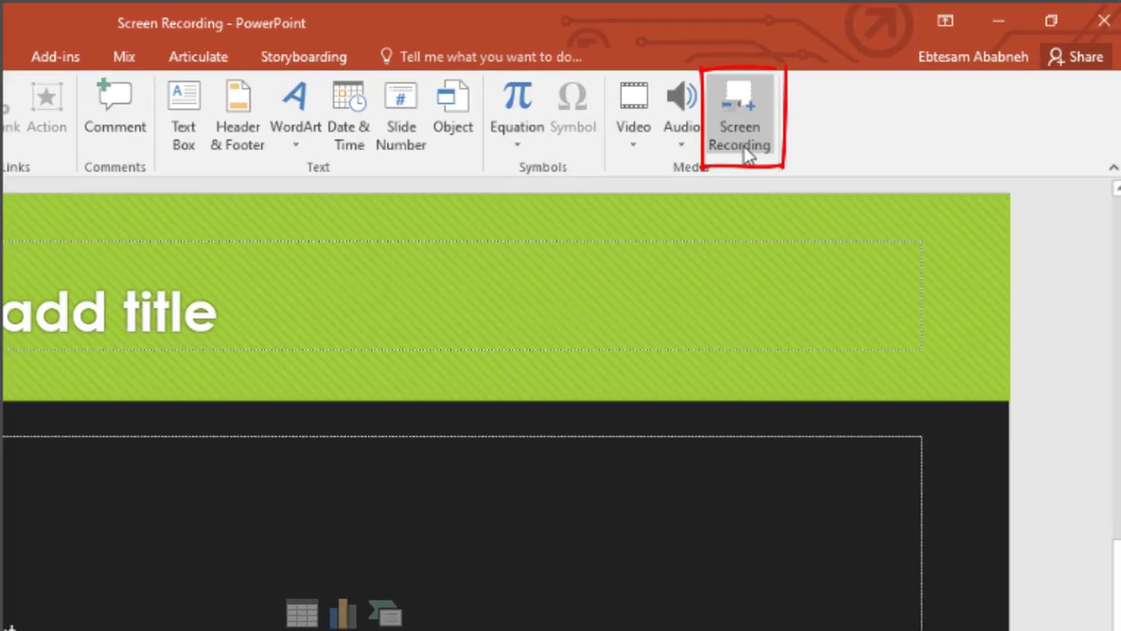
Step: Launch Screen Recording from the Insert tab over the Visual Studio window
{"action": "left_click", "coordinate": [747, 154]}
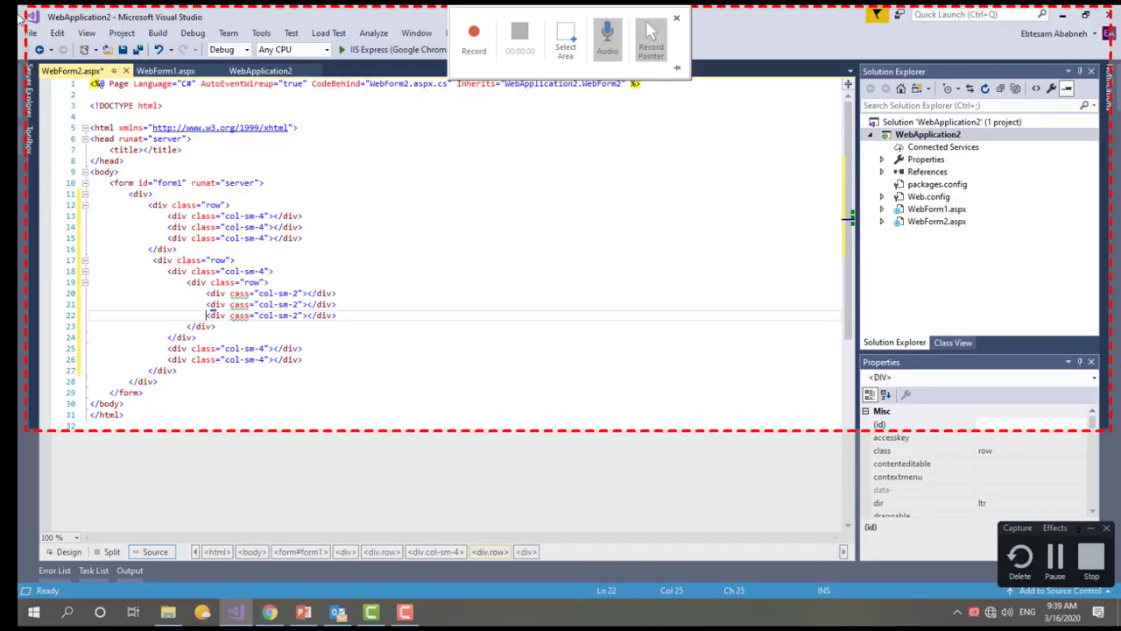
Step: Draw a custom capture area, then narrow it to the WebForm2.aspx code editor
{"action": "left_click", "coordinate": [571, 61]}
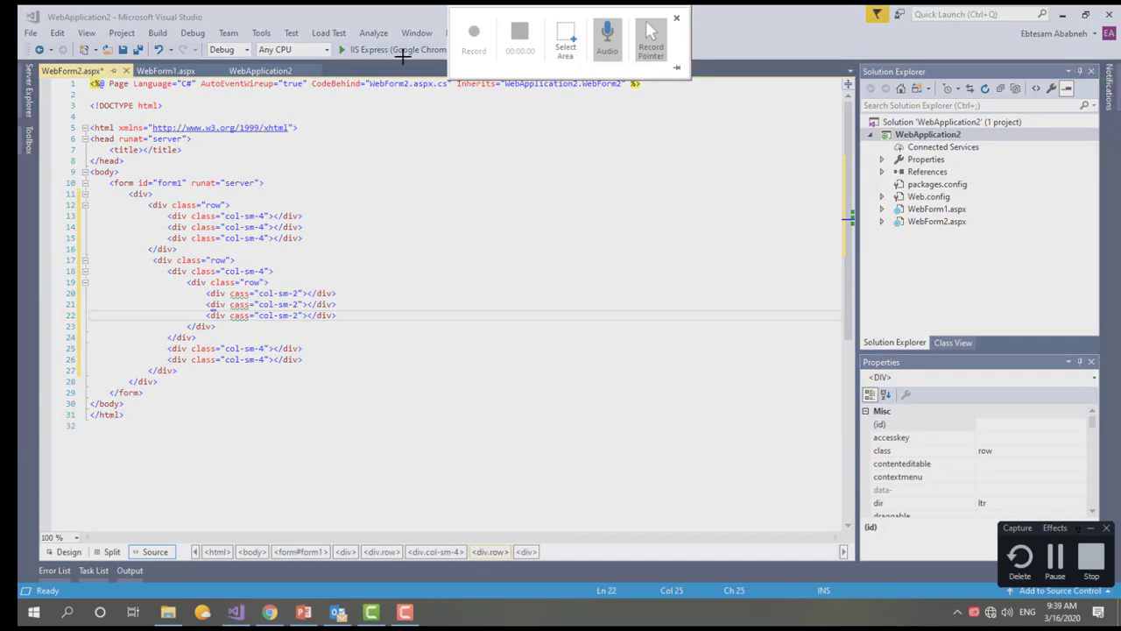
{"action": "left_click_drag", "start_coordinate": [25, 9], "coordinate": [1116, 583]}
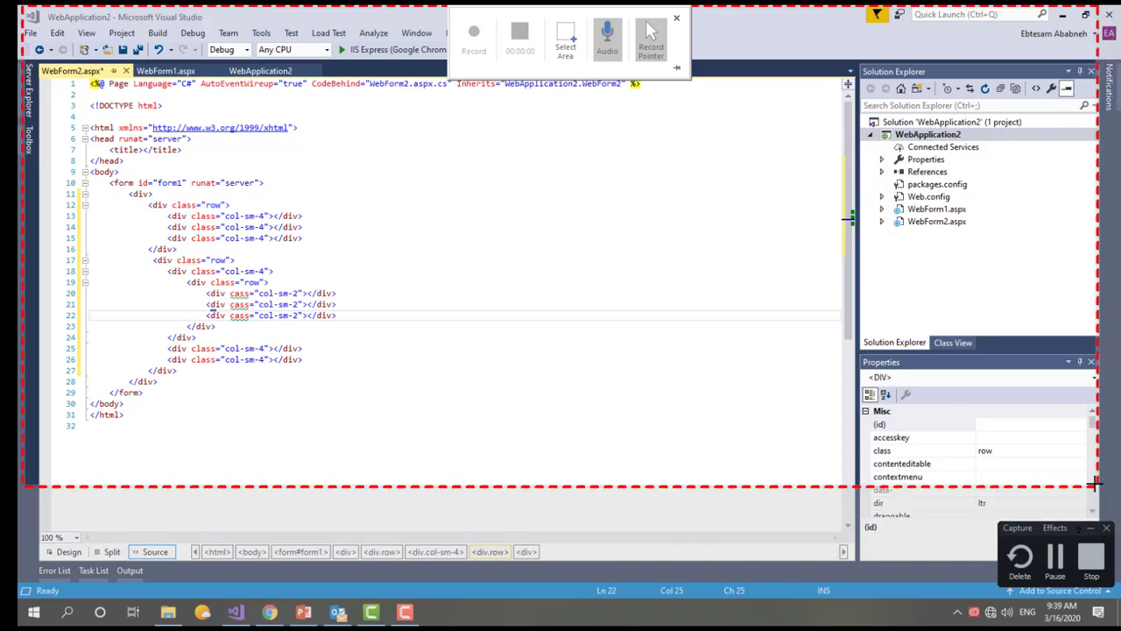
{"action": "left_click_drag", "start_coordinate": [1105, 488], "coordinate": [820, 483]}
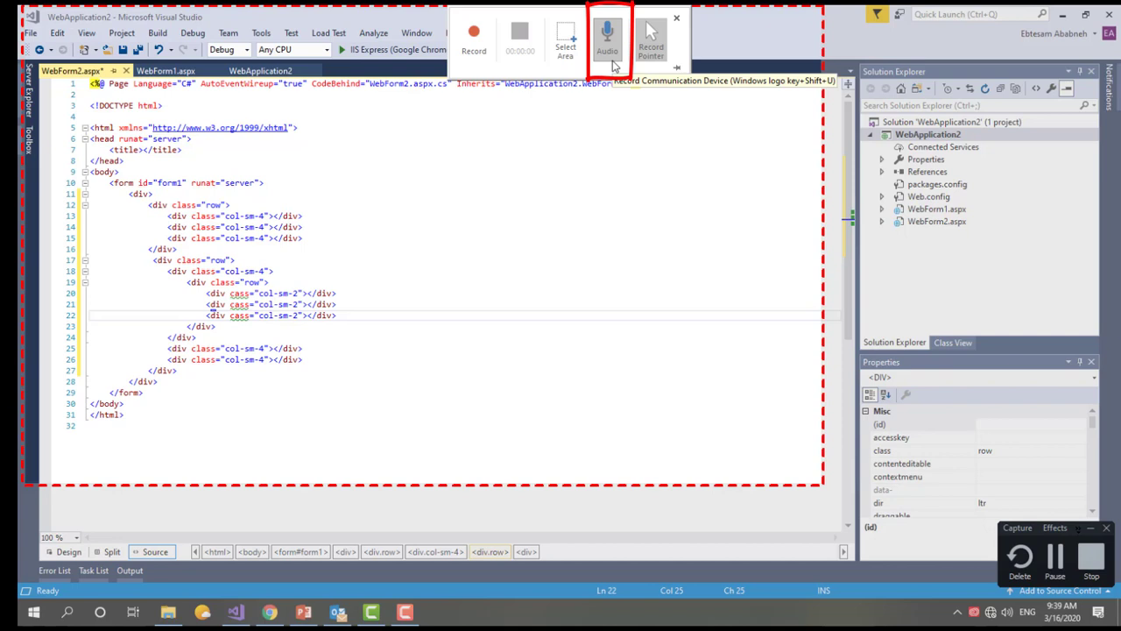
Step: Turn on audio capture and toggle Record Pointer off and back on, leaving it enabled
{"action": "left_click", "coordinate": [611, 56]}
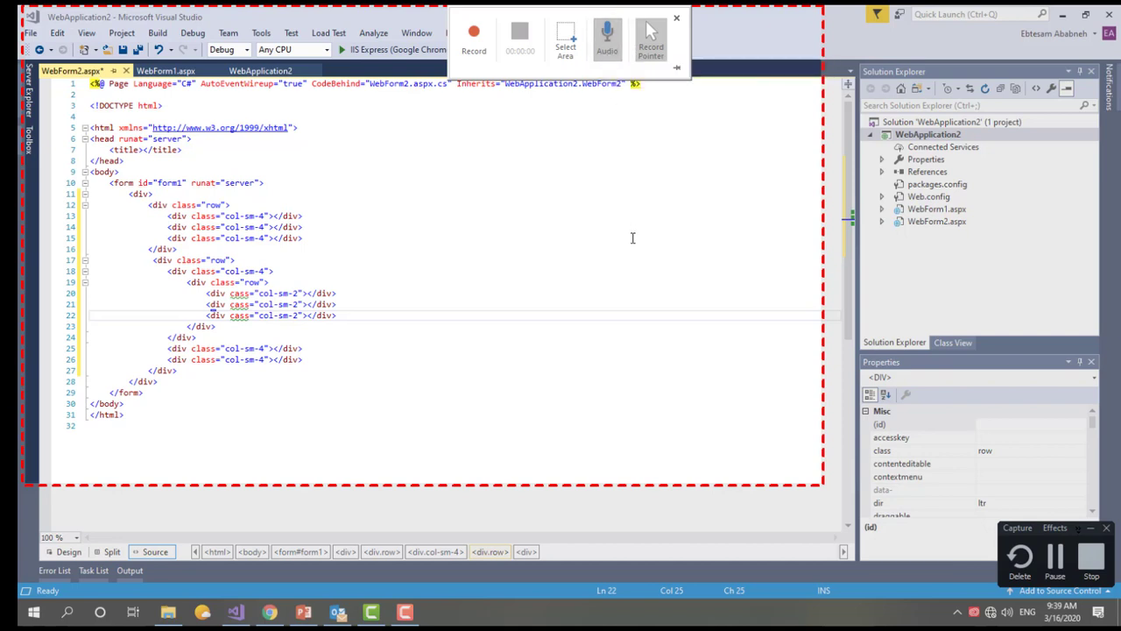
{"action": "left_click", "coordinate": [652, 56]}
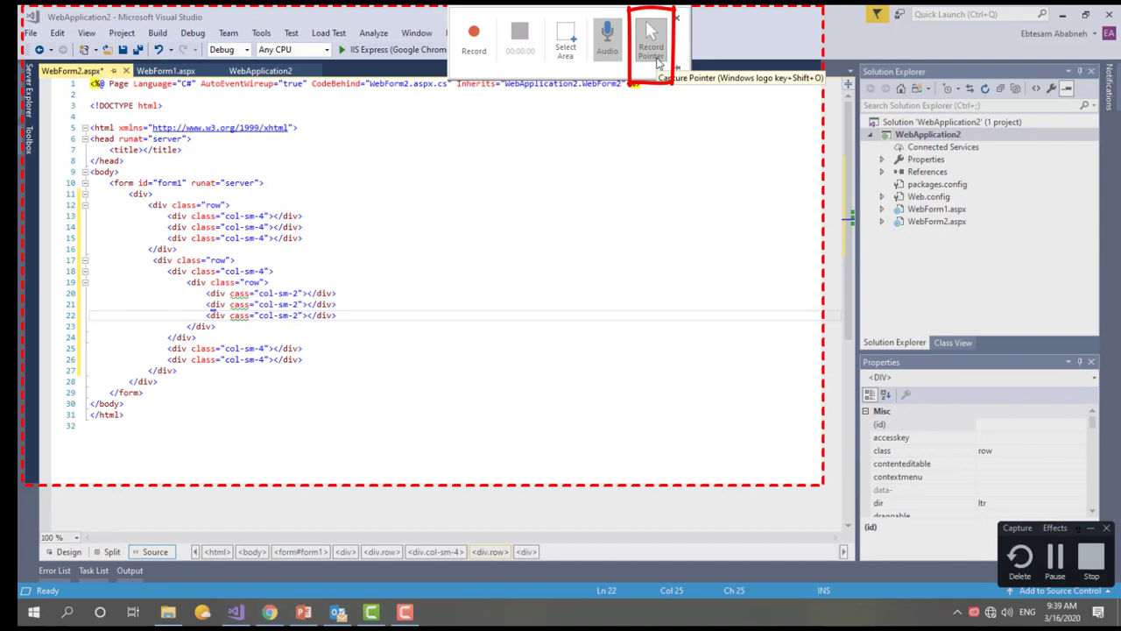
{"action": "left_click", "coordinate": [655, 59]}
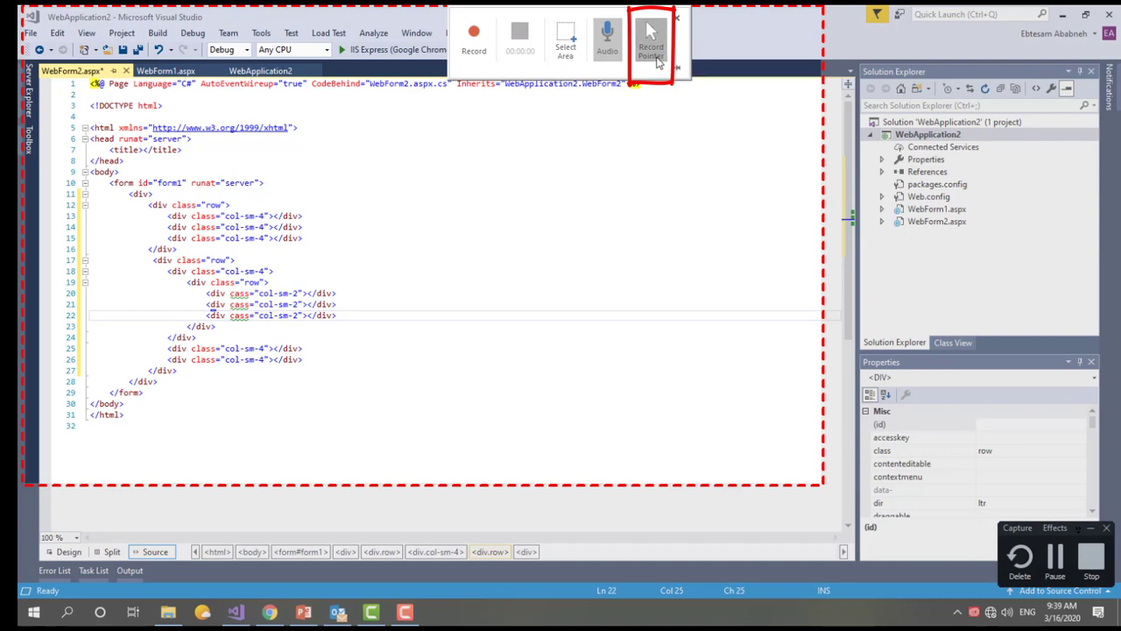
{"action": "left_click", "coordinate": [653, 57]}
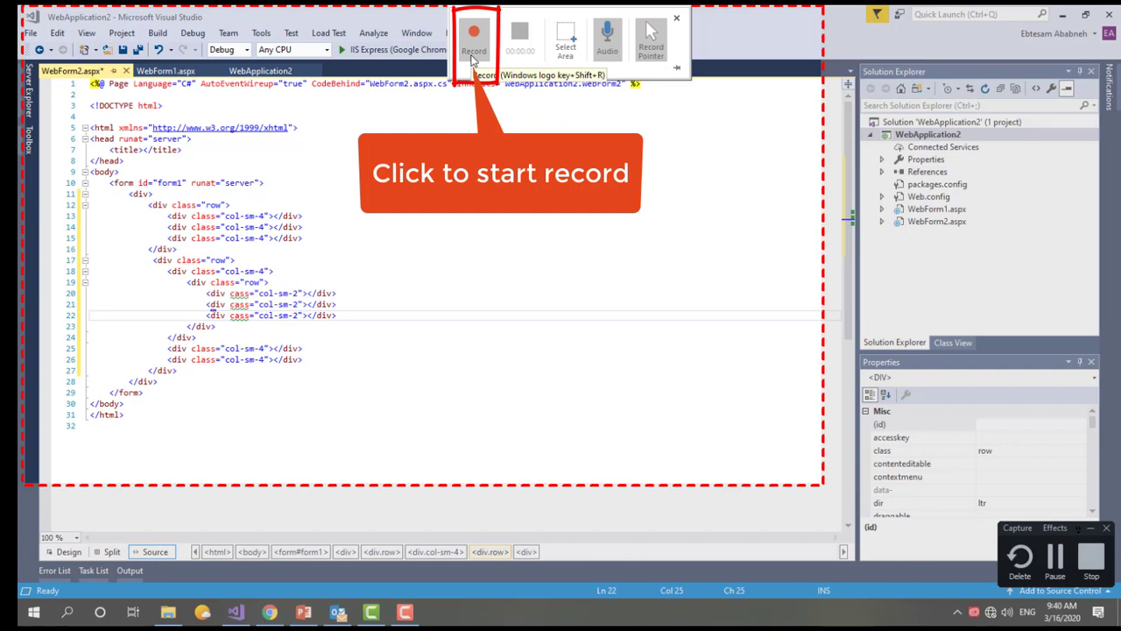
Step: Start recording and add a new <div> line after the third col-sm-4 div
{"action": "left_click", "coordinate": [473, 58]}
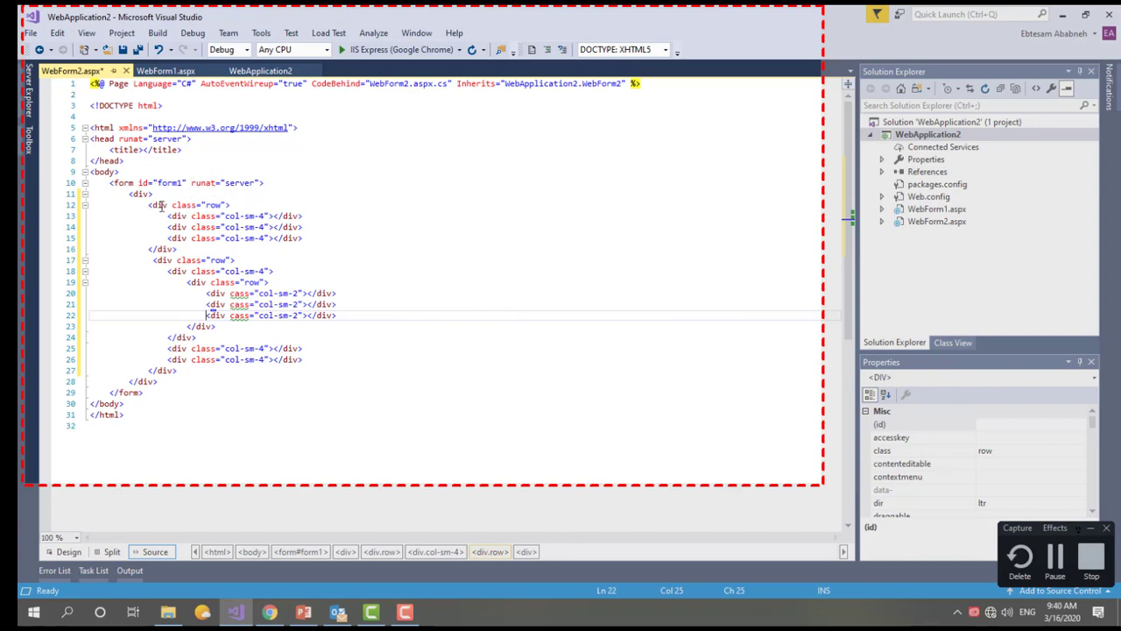
{"action": "left_click_drag", "start_coordinate": [145, 206], "coordinate": [238, 217]}
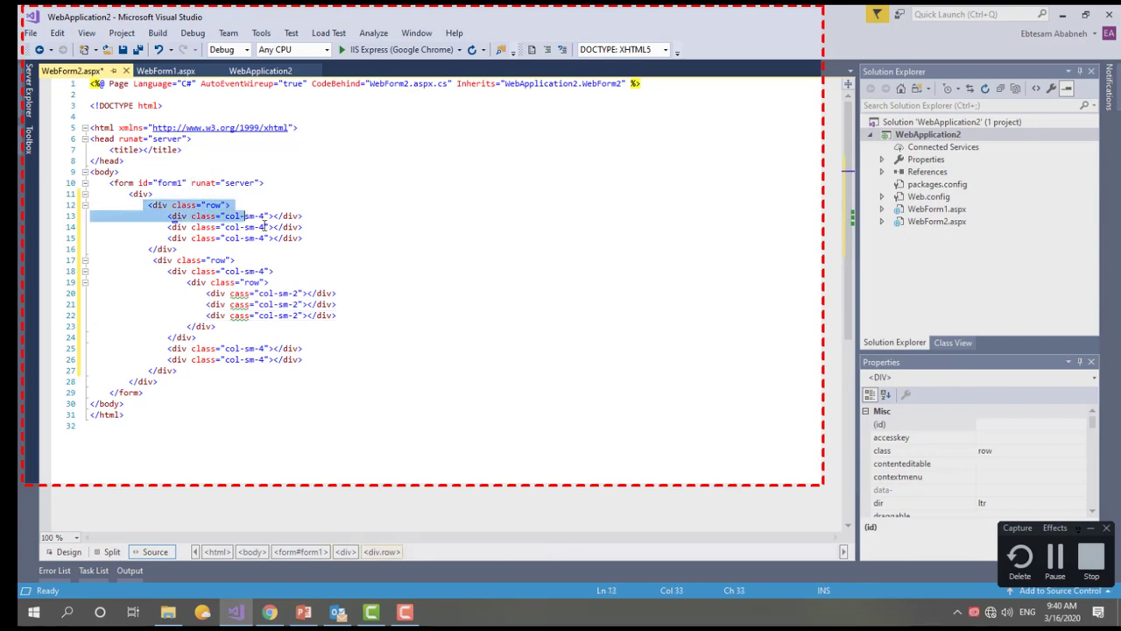
{"action": "left_click", "coordinate": [310, 237]}
{"action": "key", "text": "Return"}
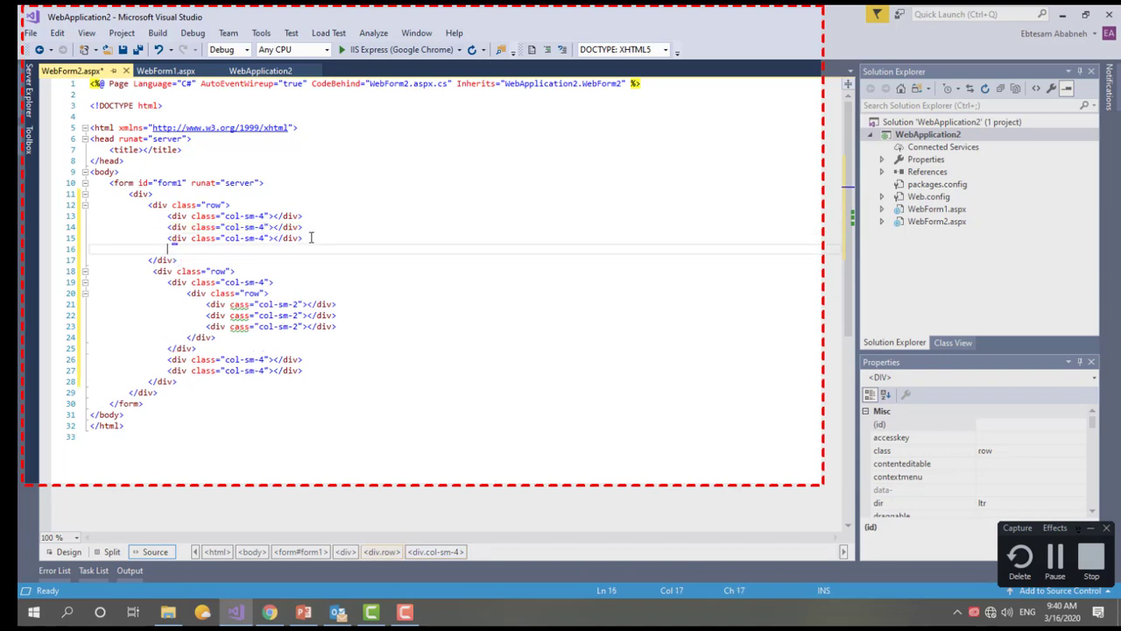
{"action": "type", "text": "<"}
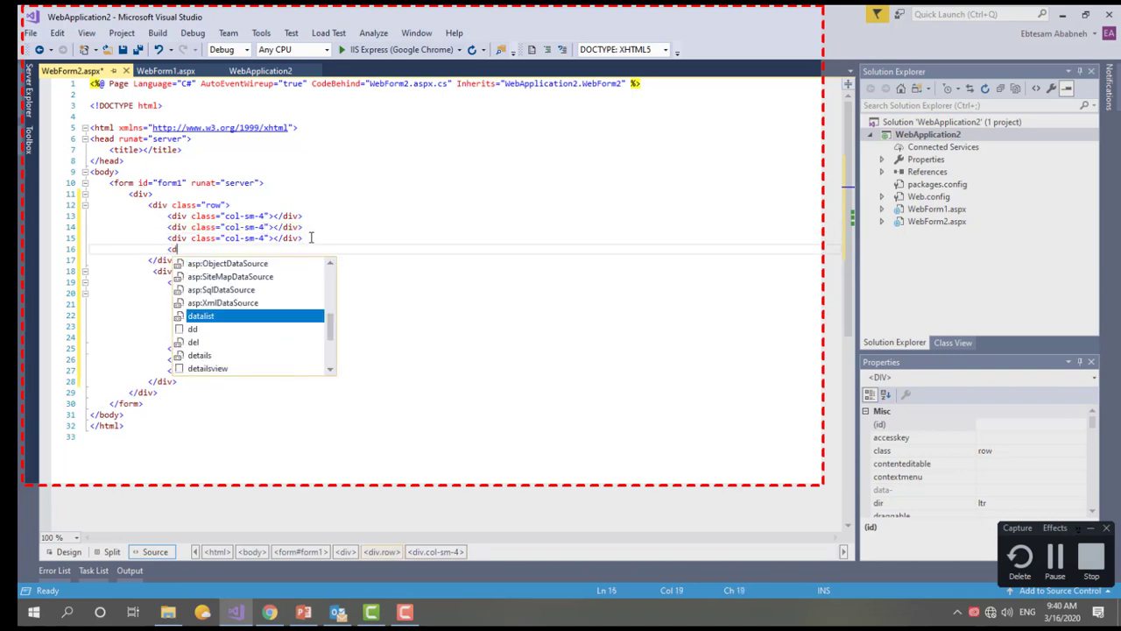
{"action": "type", "text": "div></div>"}
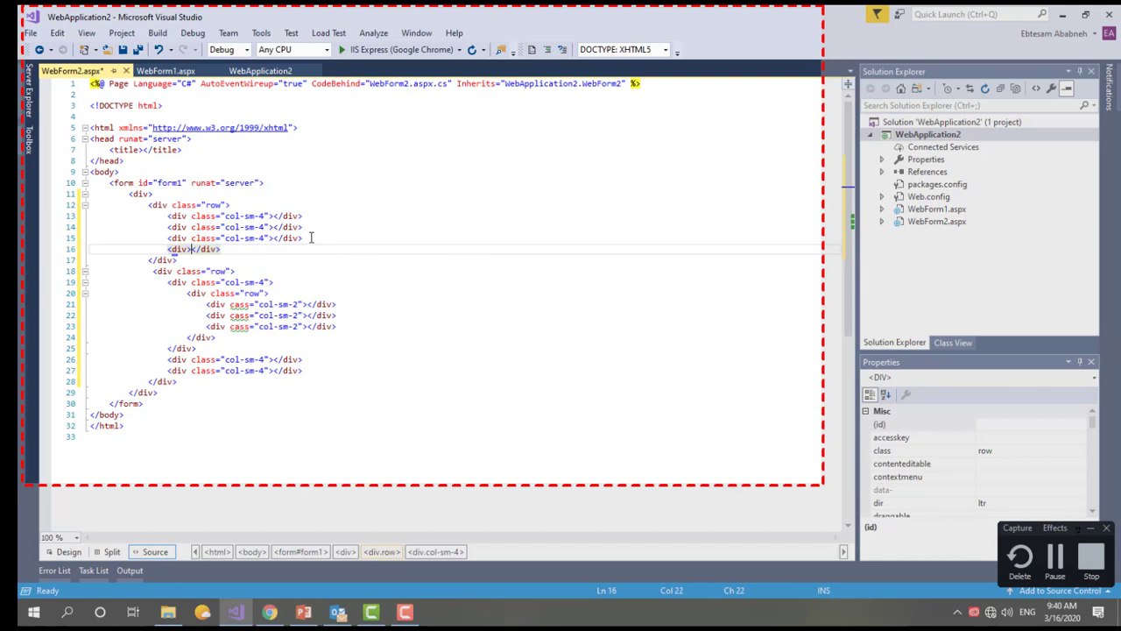
Step: Duplicate the col-sm-4 div onto line 16 as a fourth column
{"action": "left_click_drag", "start_coordinate": [190, 237], "coordinate": [310, 238]}
{"action": "key", "text": "ctrl+c"}
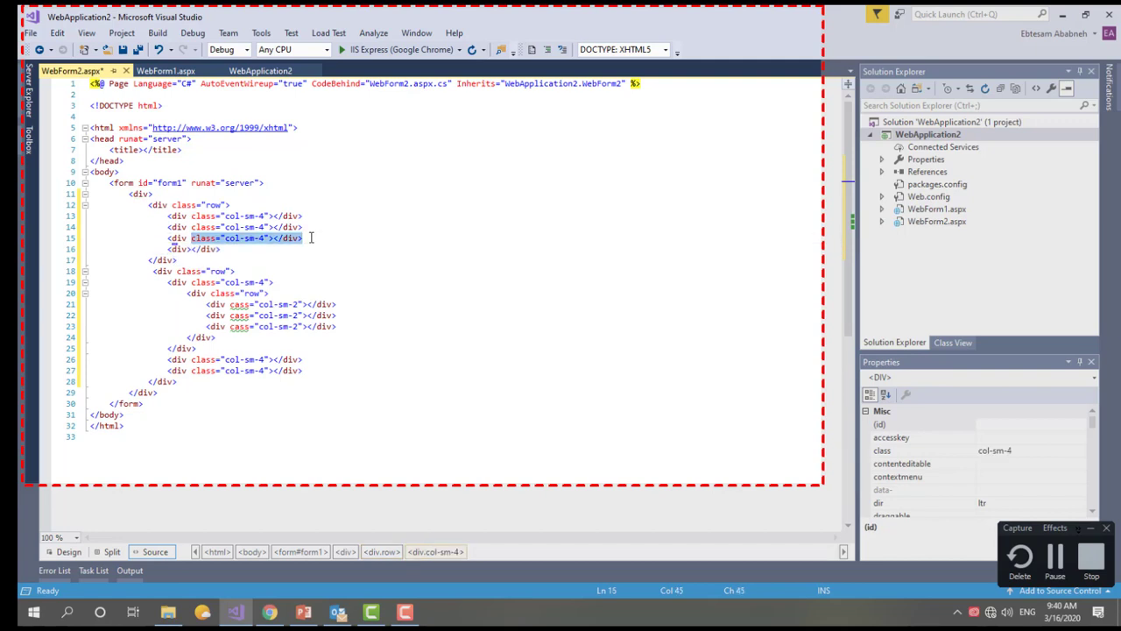
{"action": "left_click", "coordinate": [310, 238]}
{"action": "key", "text": "Return"}
{"action": "key", "text": "ctrl+v"}
{"action": "key", "text": "Up"}
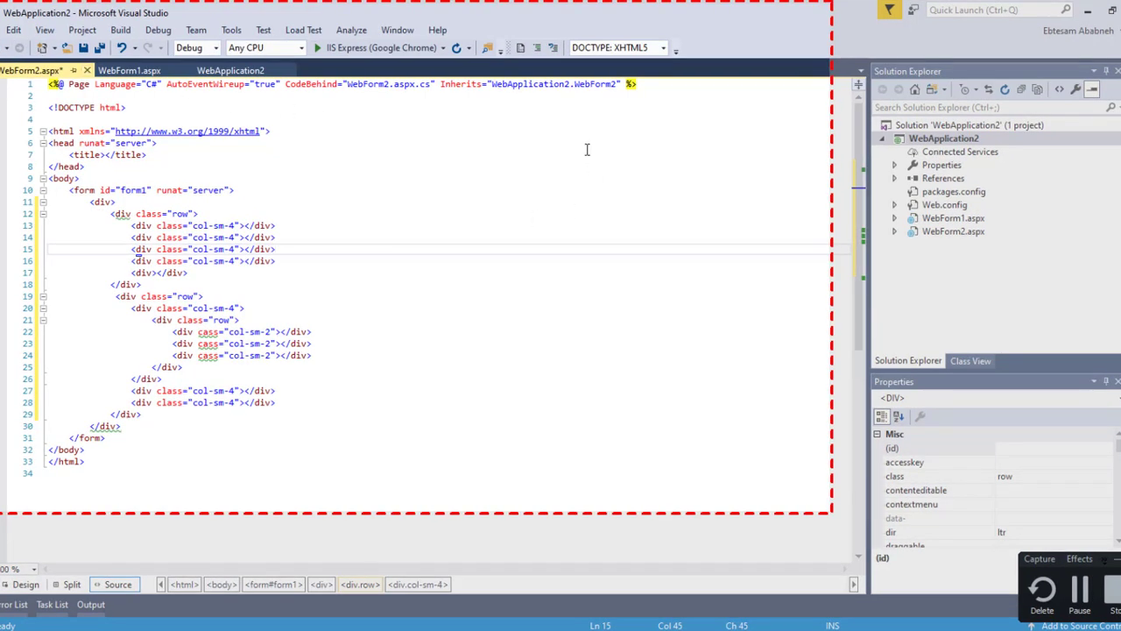
{"action": "mouse_move", "coordinate": [516, 5]}
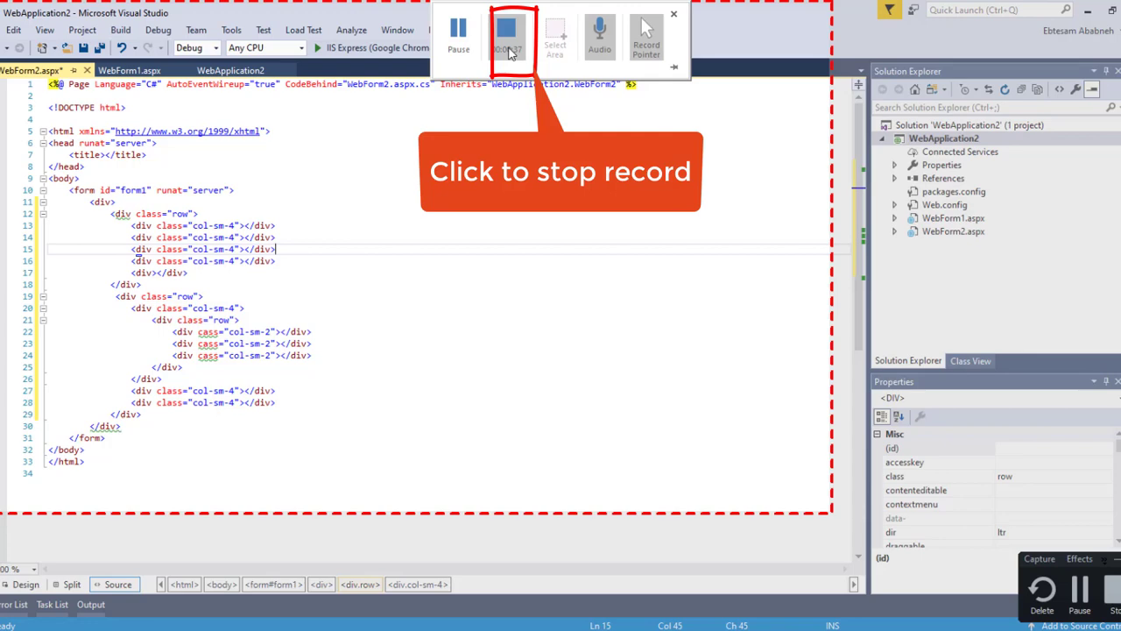
Step: Stop recording, enlarge the inserted video to about 5.04 by 8.45 inches, and open Trim Video
{"action": "left_click", "coordinate": [512, 53]}
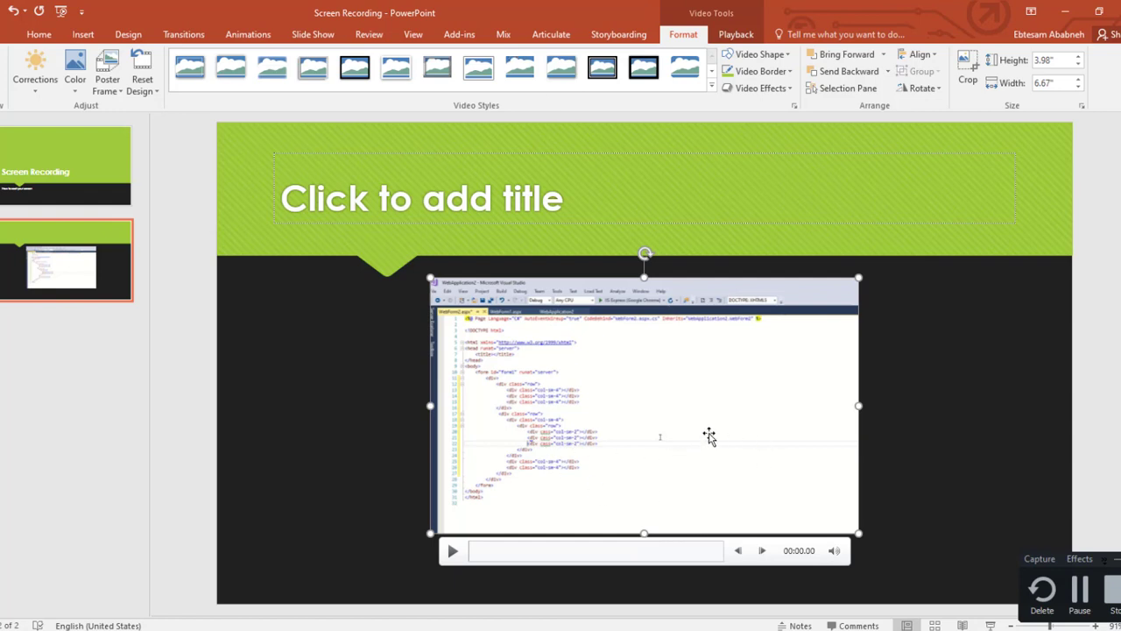
{"action": "left_click_drag", "start_coordinate": [710, 436], "coordinate": [709, 417]}
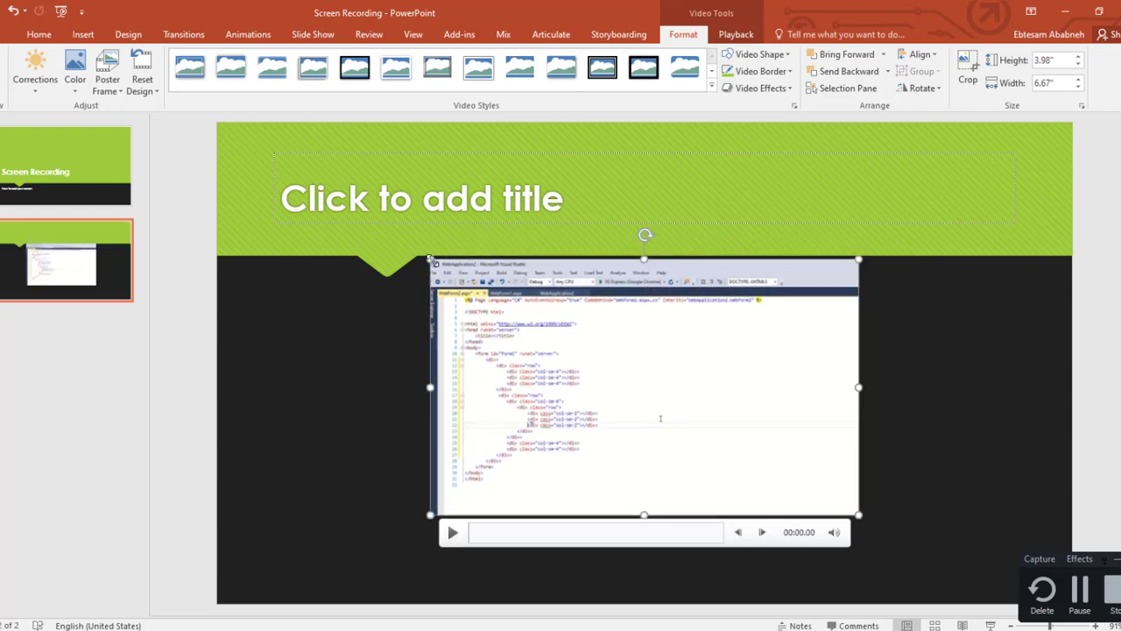
{"action": "left_click_drag", "start_coordinate": [430, 260], "coordinate": [363, 220]}
{"action": "mouse_move", "coordinate": [864, 519]}
{"action": "left_mouse_down"}
{"action": "mouse_move", "coordinate": [907, 532]}
{"action": "mouse_move", "coordinate": [907, 557]}
{"action": "left_mouse_up"}
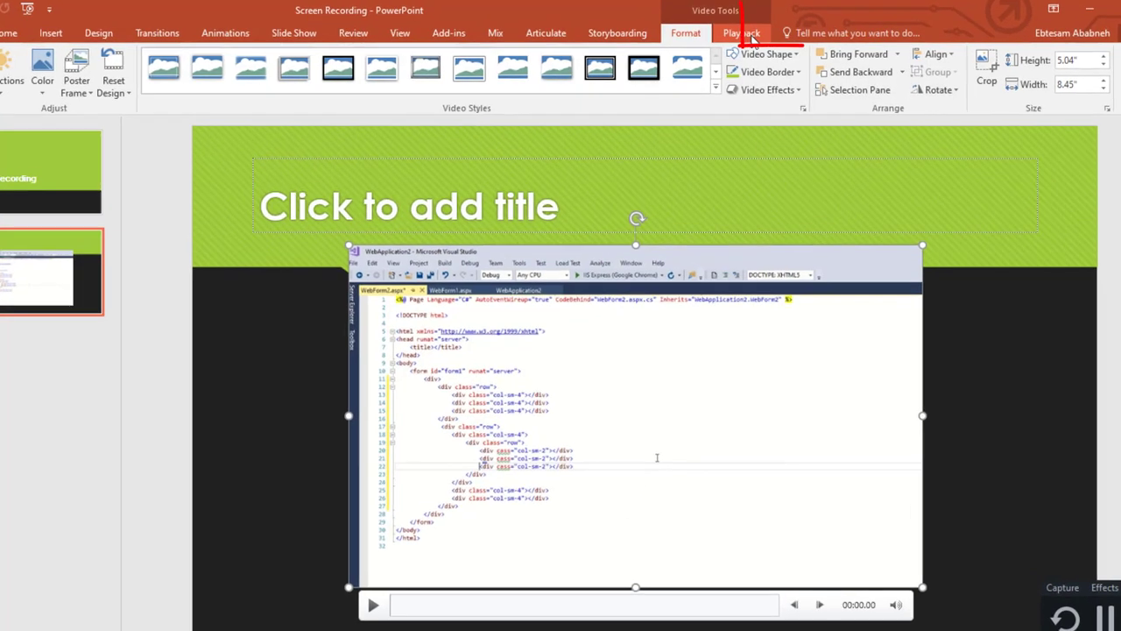
{"action": "left_click", "coordinate": [735, 34]}
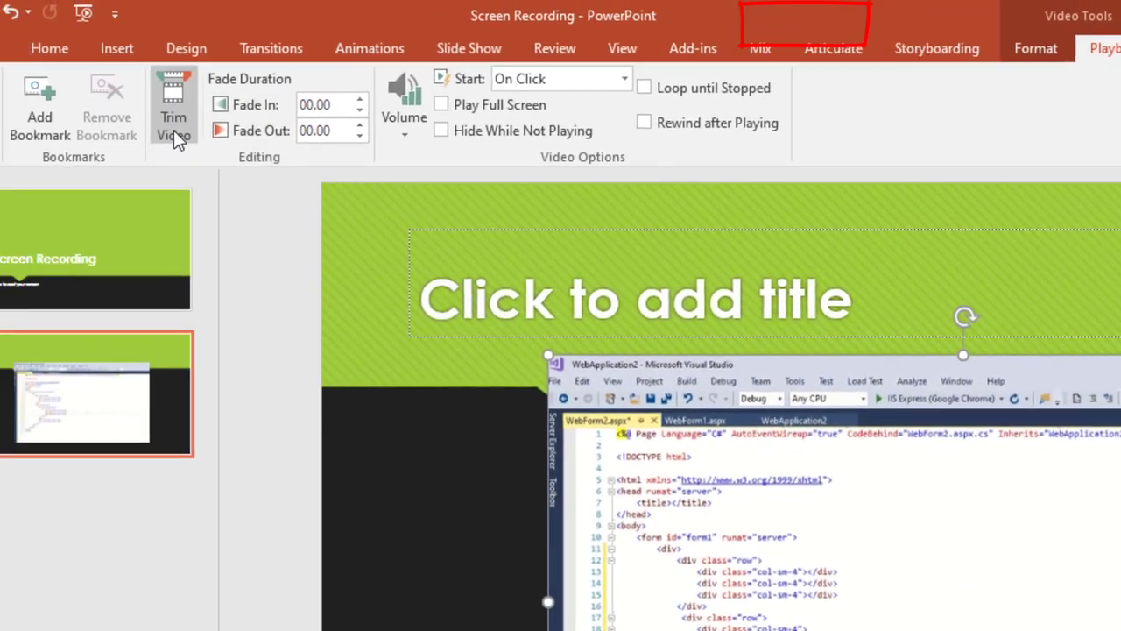
{"action": "left_click", "coordinate": [229, 140]}
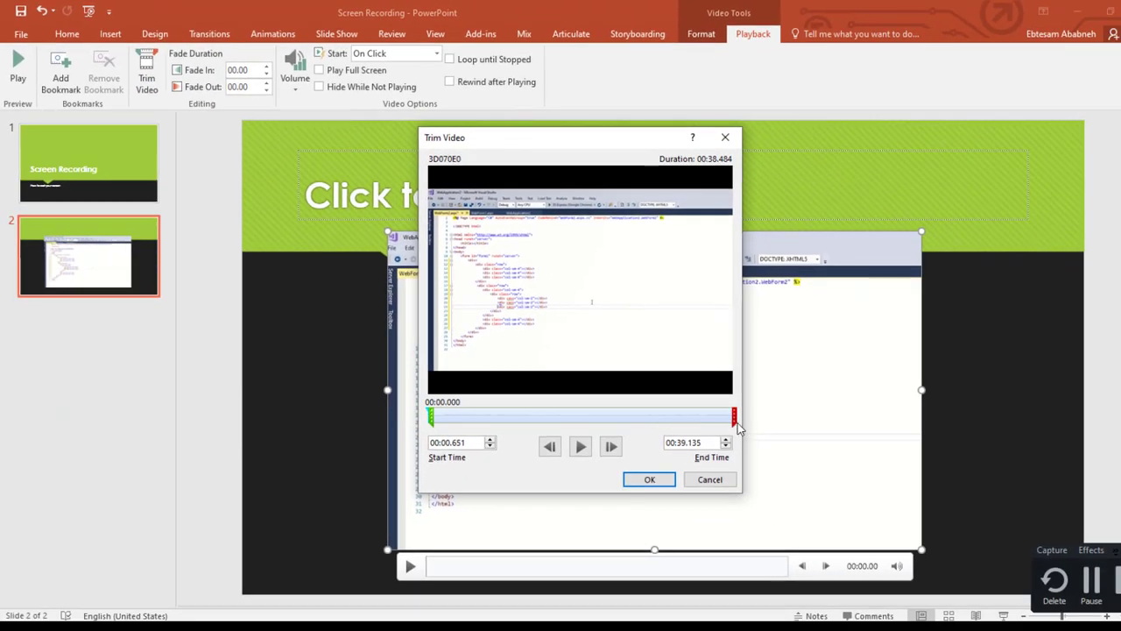
Step: Move the video's end point to 00:36.733, preview the trim, and apply it
{"action": "left_click_drag", "start_coordinate": [735, 421], "coordinate": [715, 419]}
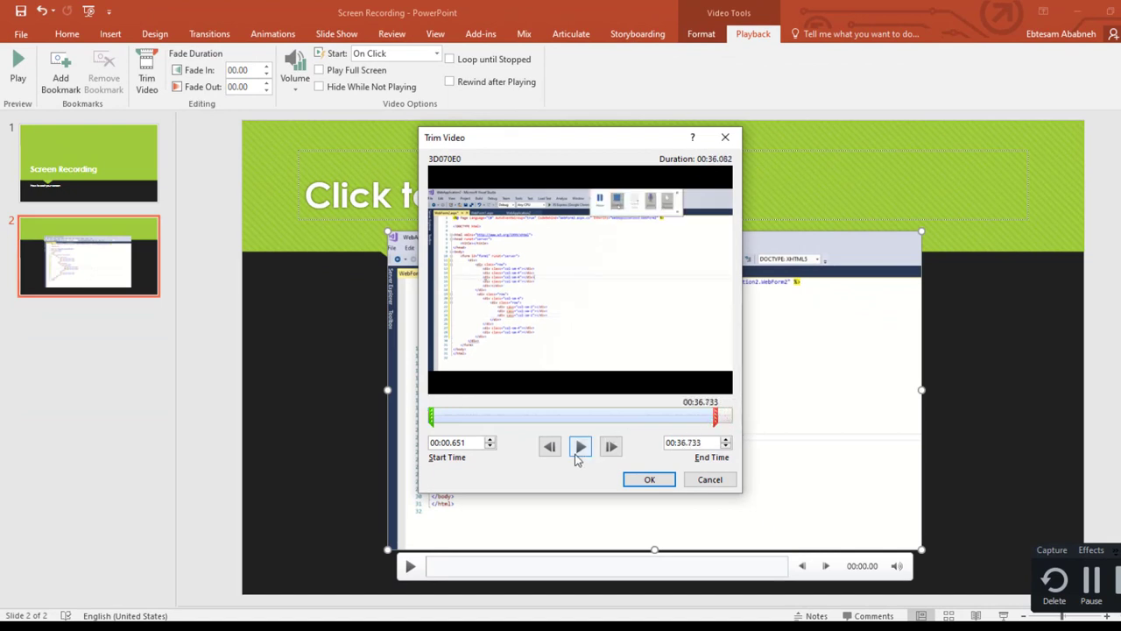
{"action": "left_click", "coordinate": [580, 446]}
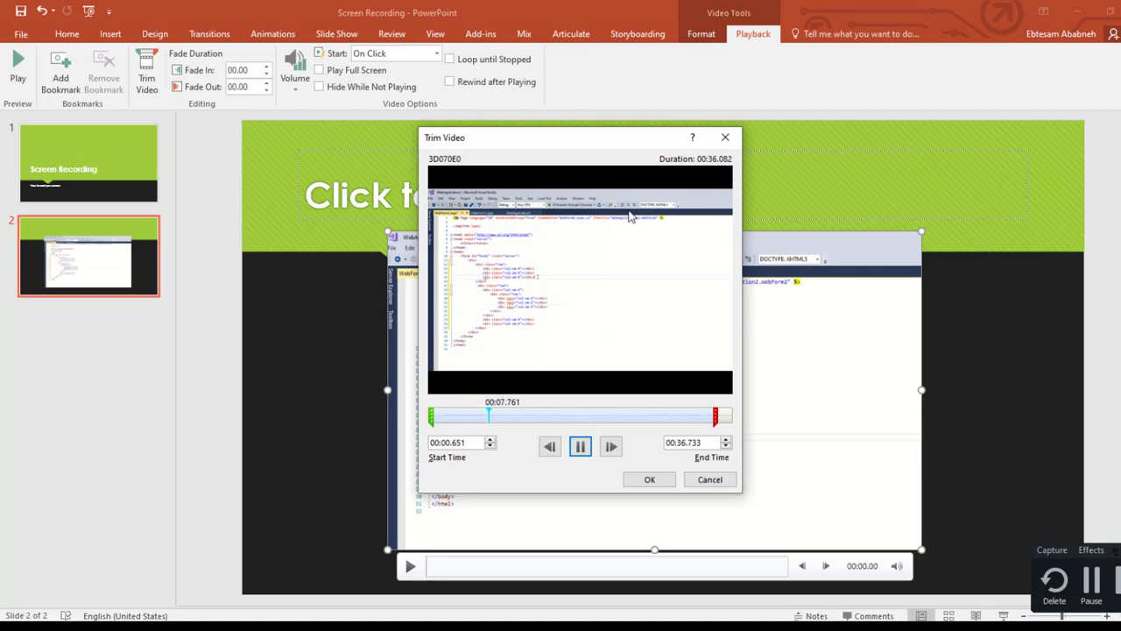
{"action": "left_click", "coordinate": [580, 447]}
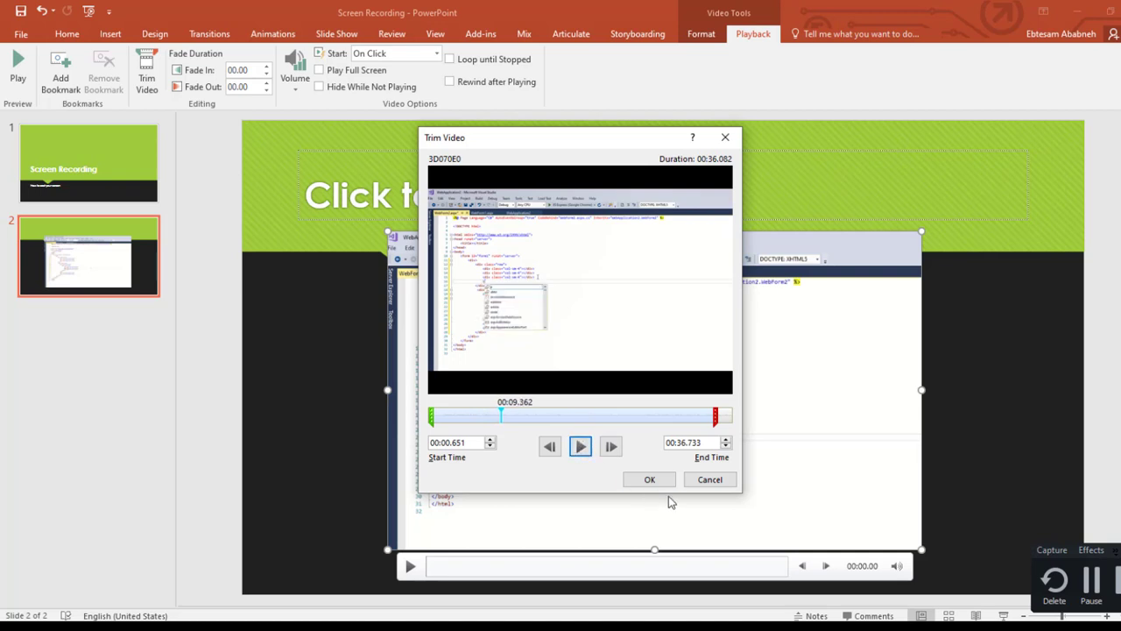
{"action": "left_click", "coordinate": [658, 482]}
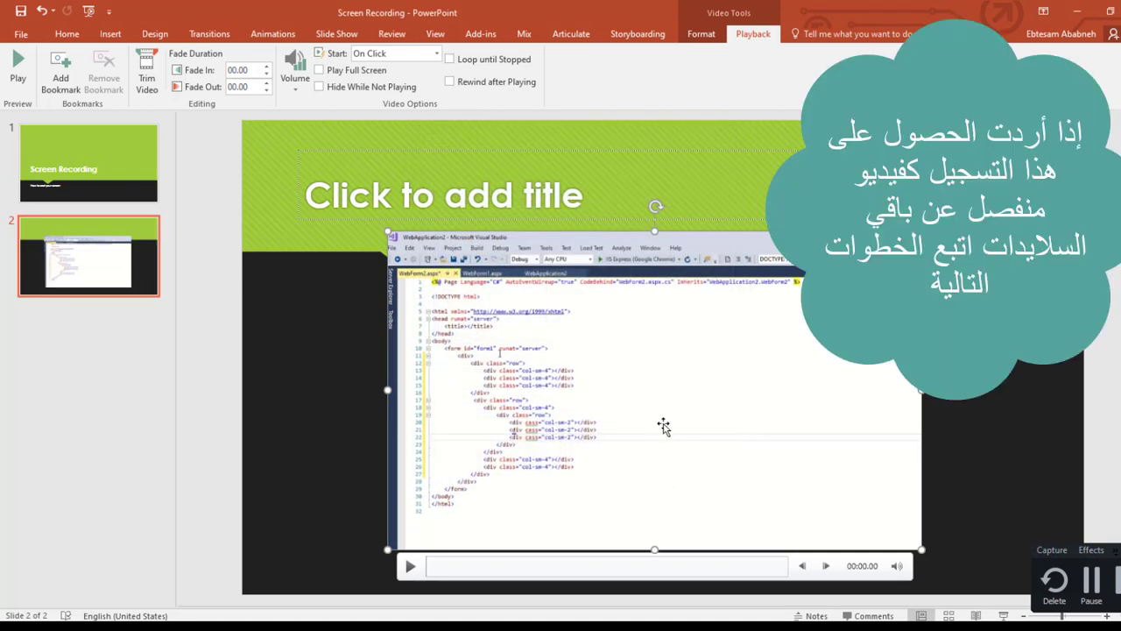
Step: Save the slide's video via Save Media as to the Desktop as Media2
{"action": "right_click", "coordinate": [663, 423]}
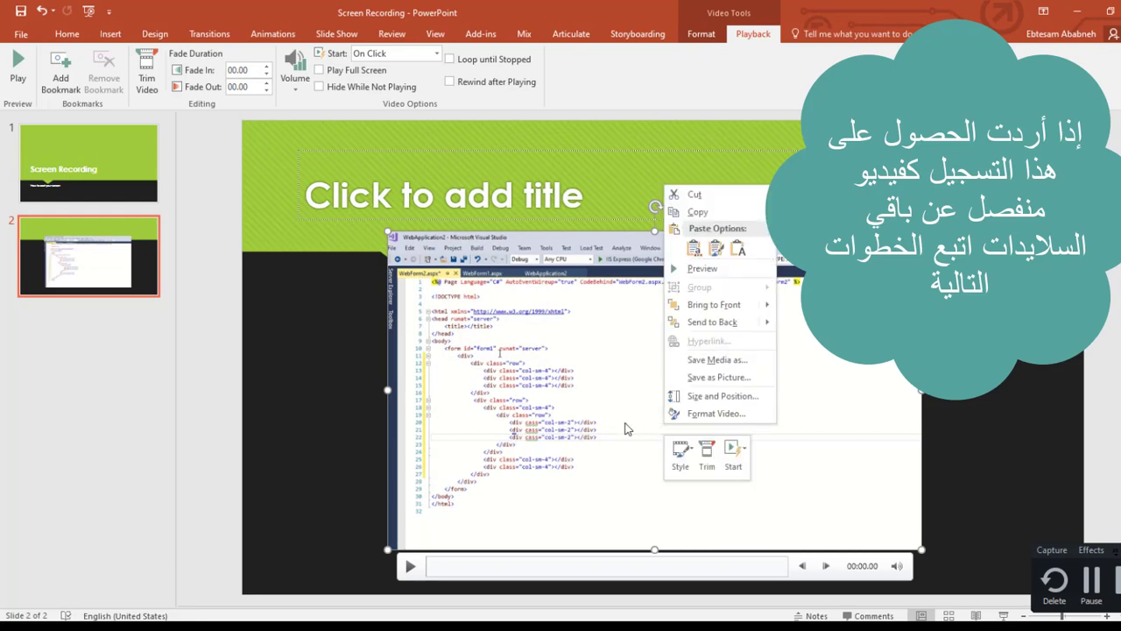
{"action": "left_click", "coordinate": [626, 425]}
{"action": "right_click", "coordinate": [625, 423]}
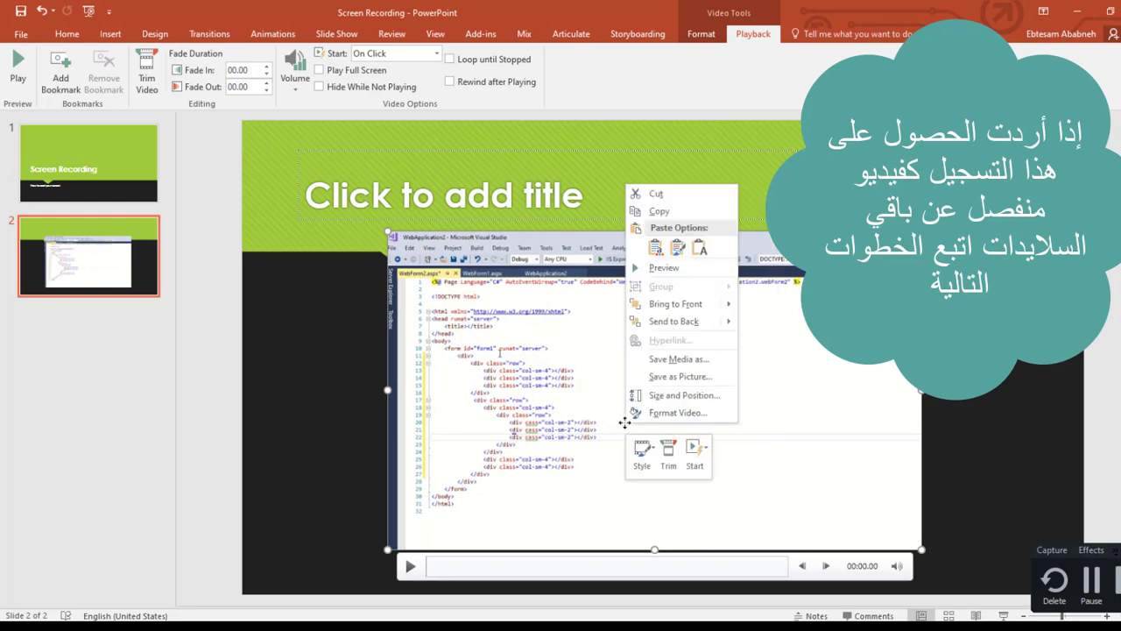
{"action": "left_click", "coordinate": [692, 359]}
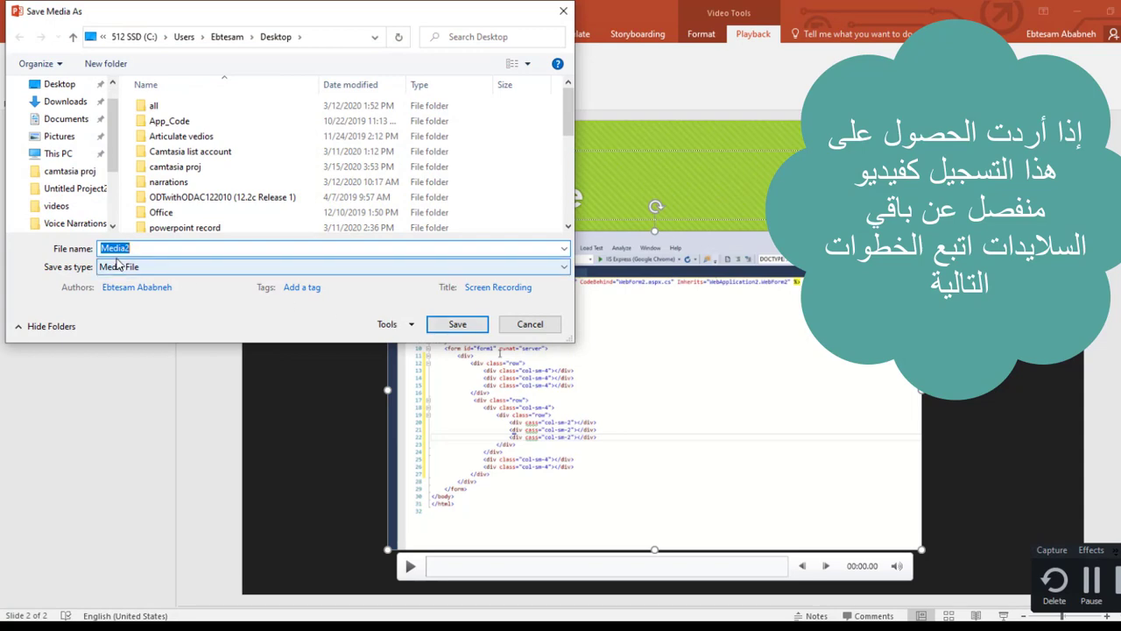
{"action": "left_click", "coordinate": [455, 325]}
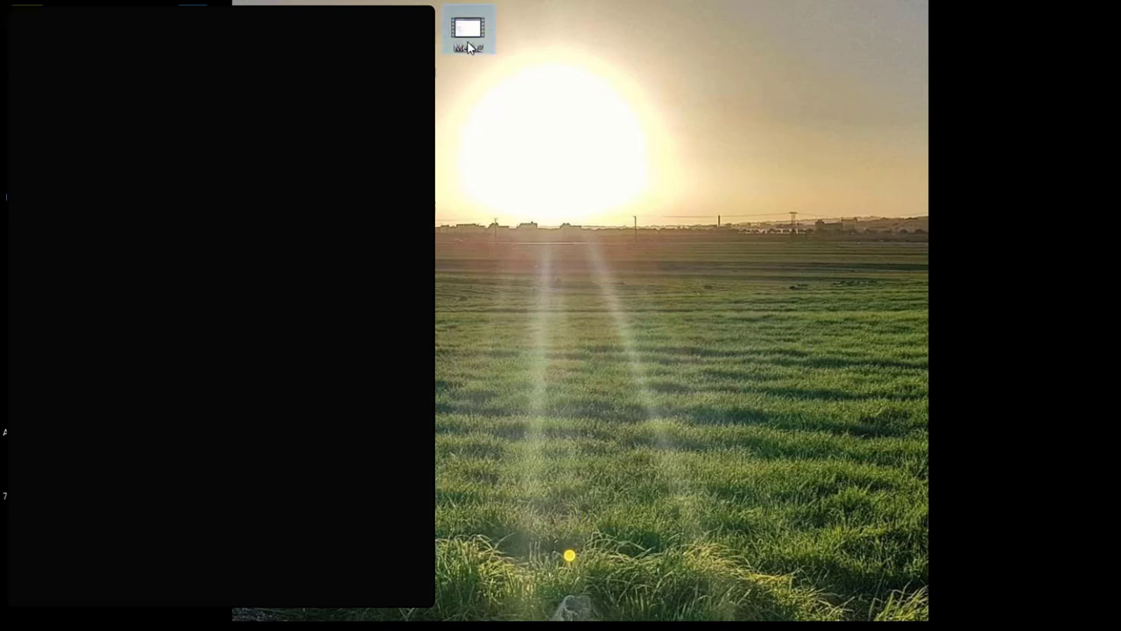
Step: Play the Media2 video from its desktop icon in Movies & TV
{"action": "mouse_move", "coordinate": [469, 47]}
{"action": "double_click", "coordinate": [469, 48]}
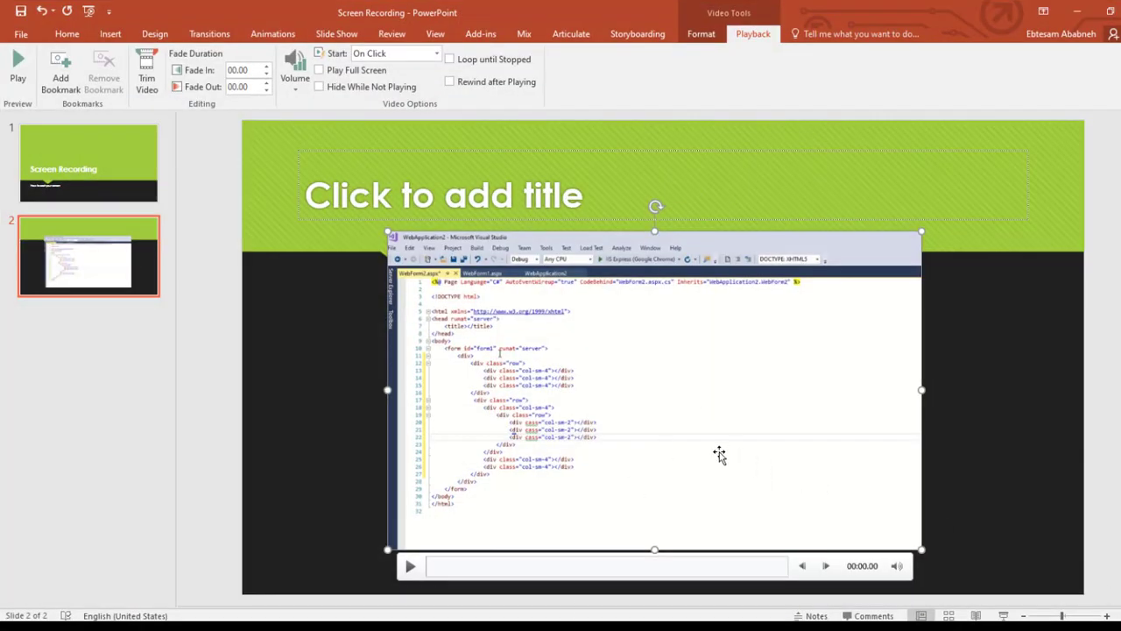
Step: Enlarge and reposition the video, then add a new slide after slide 2
{"action": "left_click_drag", "start_coordinate": [387, 231], "coordinate": [304, 138]}
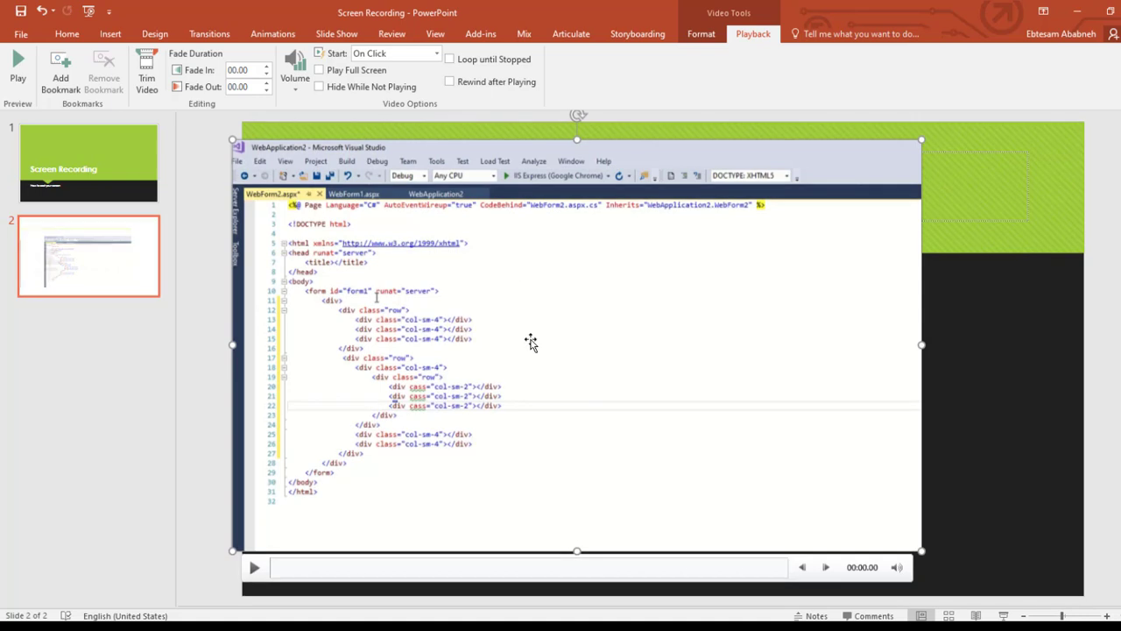
{"action": "left_click_drag", "start_coordinate": [531, 343], "coordinate": [618, 349]}
{"action": "left_click", "coordinate": [112, 335]}
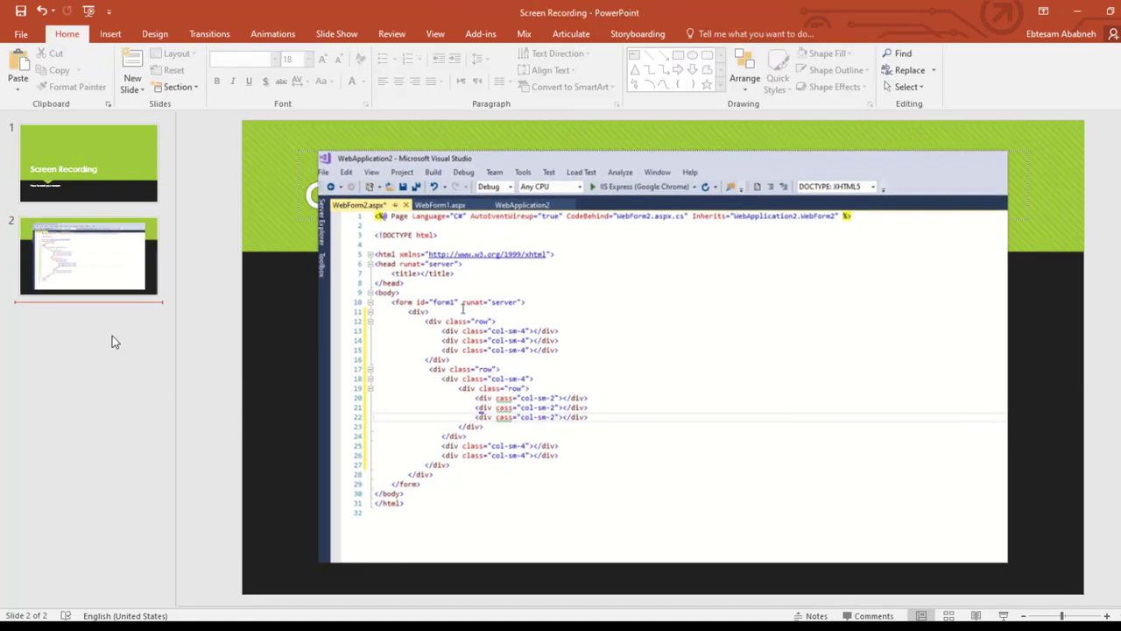
{"action": "right_click", "coordinate": [112, 336]}
{"action": "left_click", "coordinate": [149, 384]}
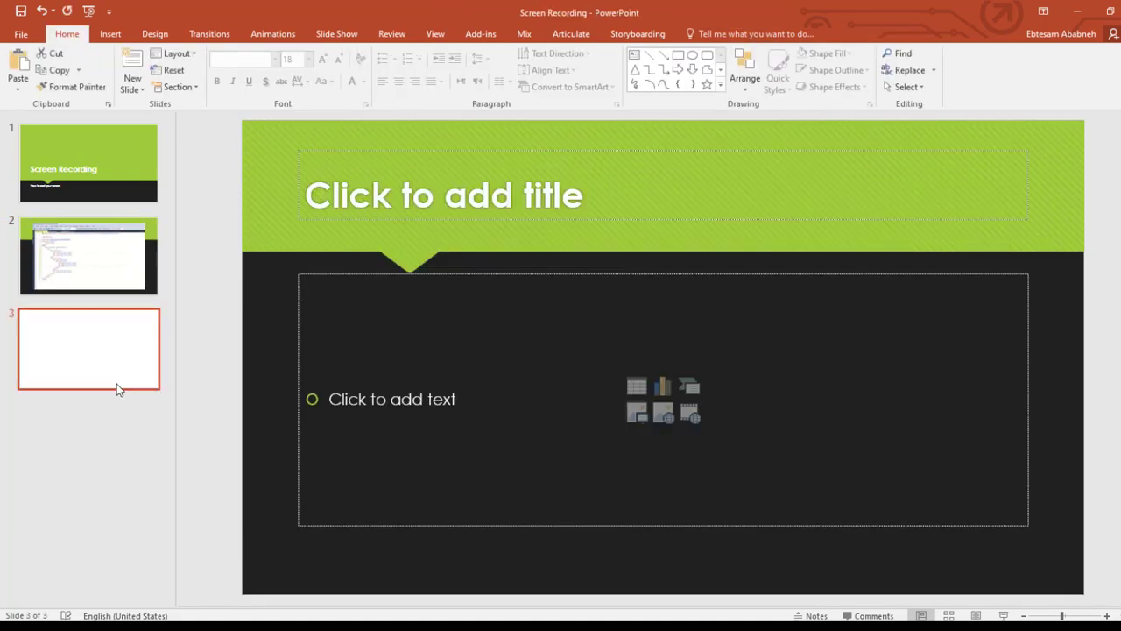
Step: Review slides 1 to 3 and check the File Info page showing 3 slides
{"action": "left_click", "coordinate": [523, 379]}
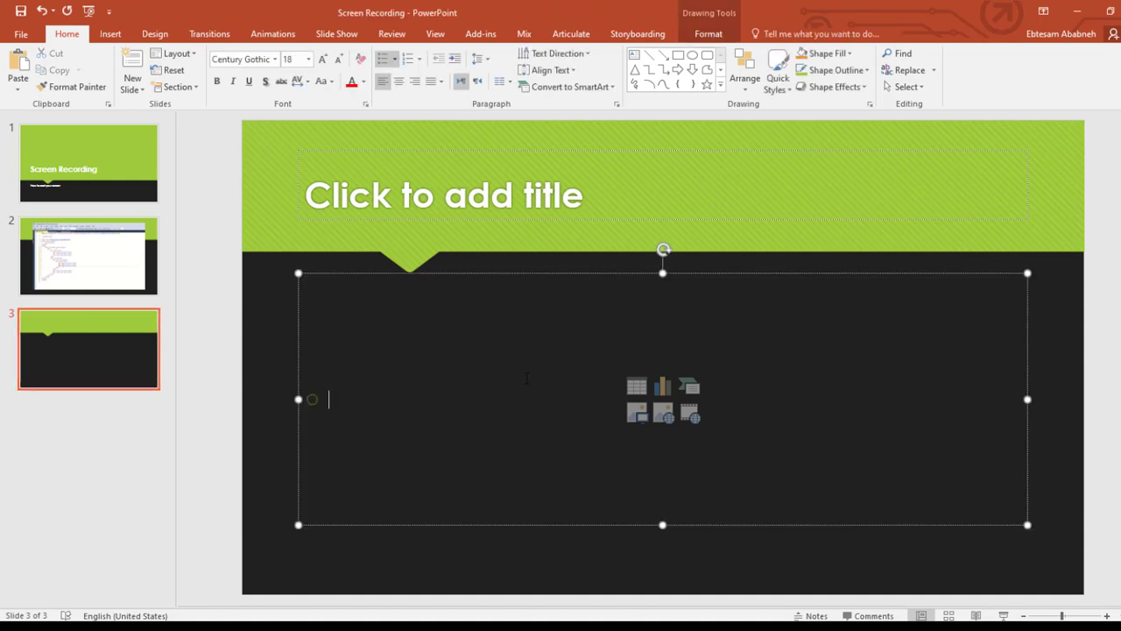
{"action": "scroll", "coordinate": [705, 83], "scroll_direction": "down", "scroll_amount": 1}
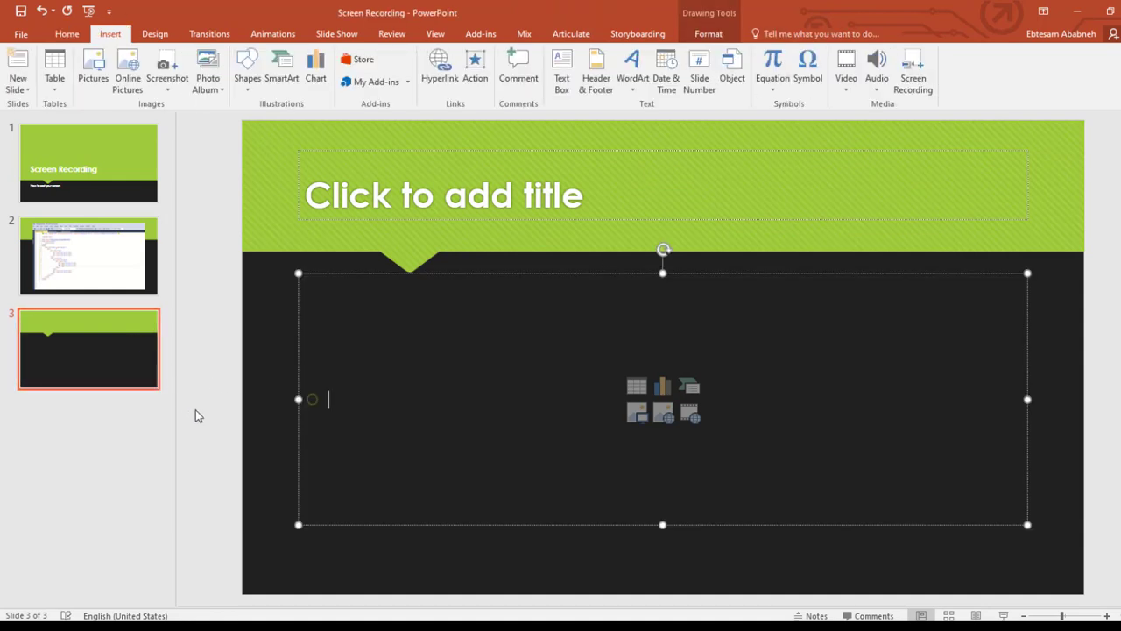
{"action": "left_click", "coordinate": [78, 184]}
{"action": "left_click", "coordinate": [63, 245]}
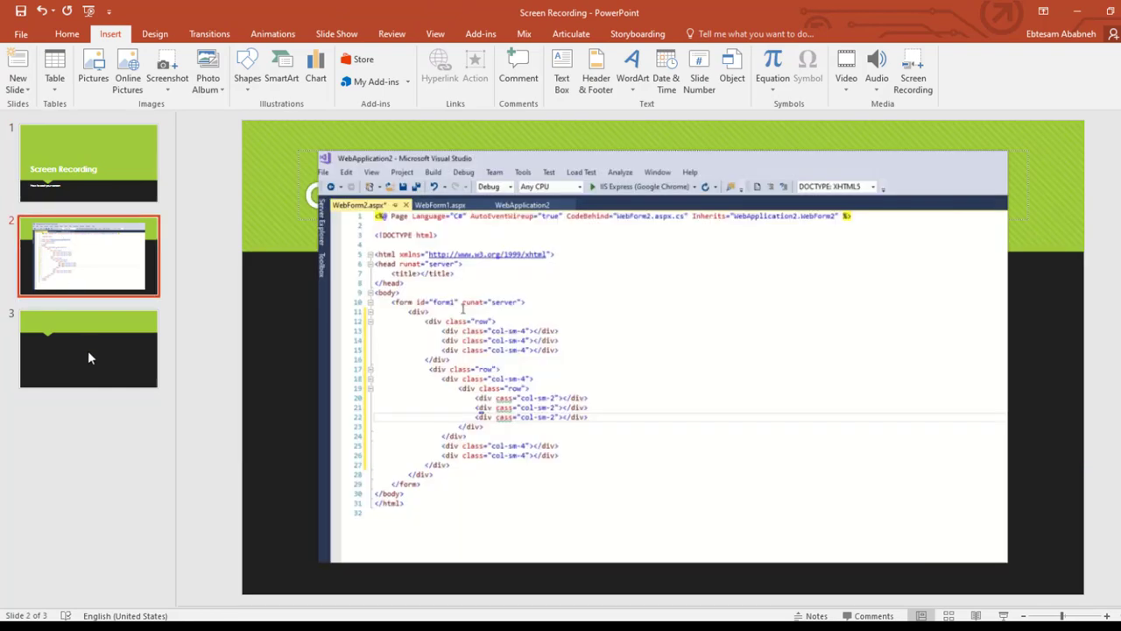
{"action": "left_click", "coordinate": [88, 357]}
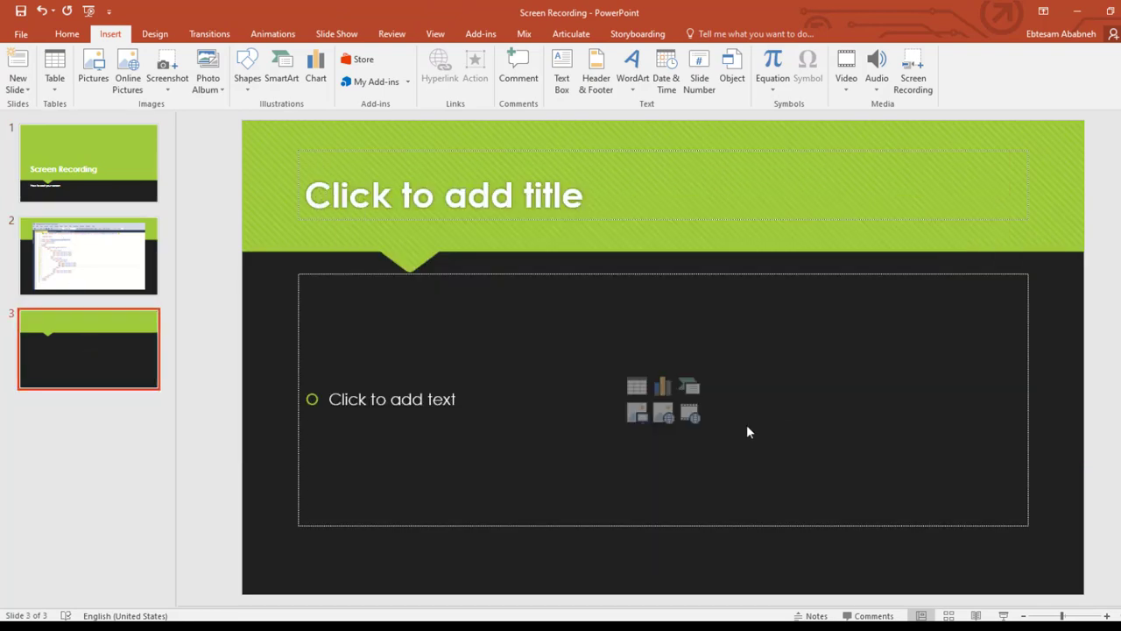
{"action": "left_click", "coordinate": [21, 33]}
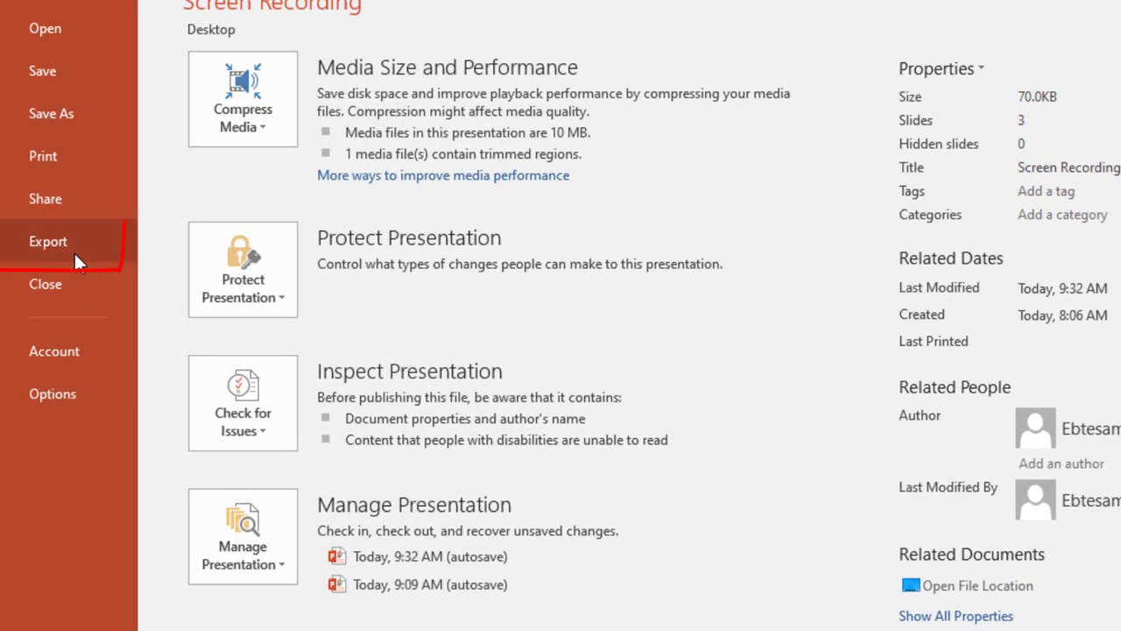
Step: Set up a video export of the deck at Internet Quality
{"action": "left_click", "coordinate": [68, 249]}
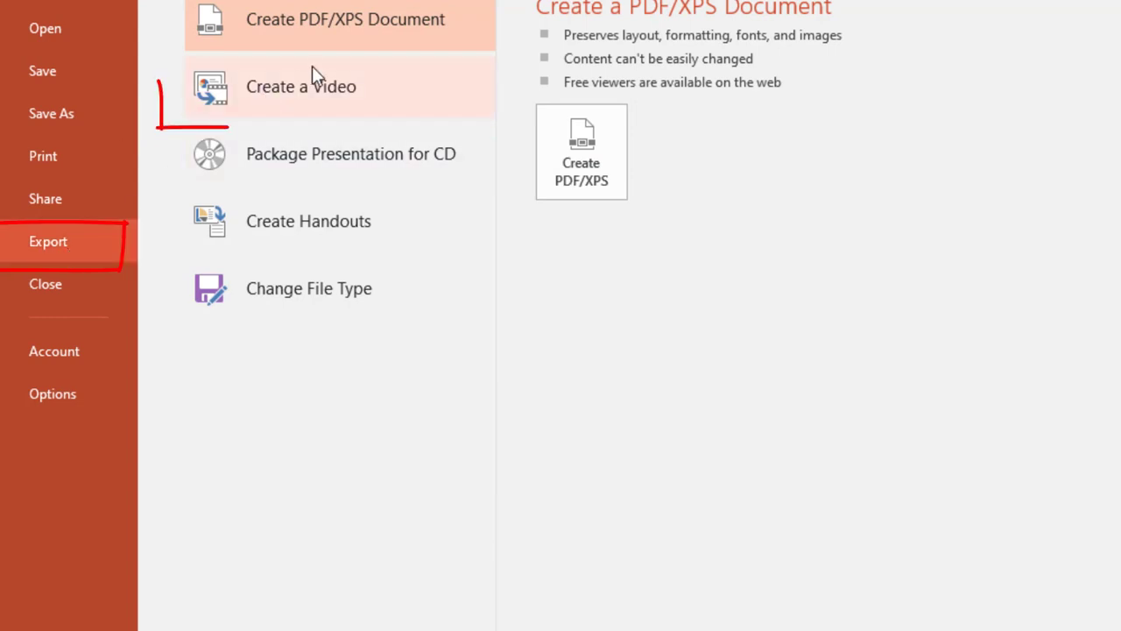
{"action": "left_click", "coordinate": [325, 105]}
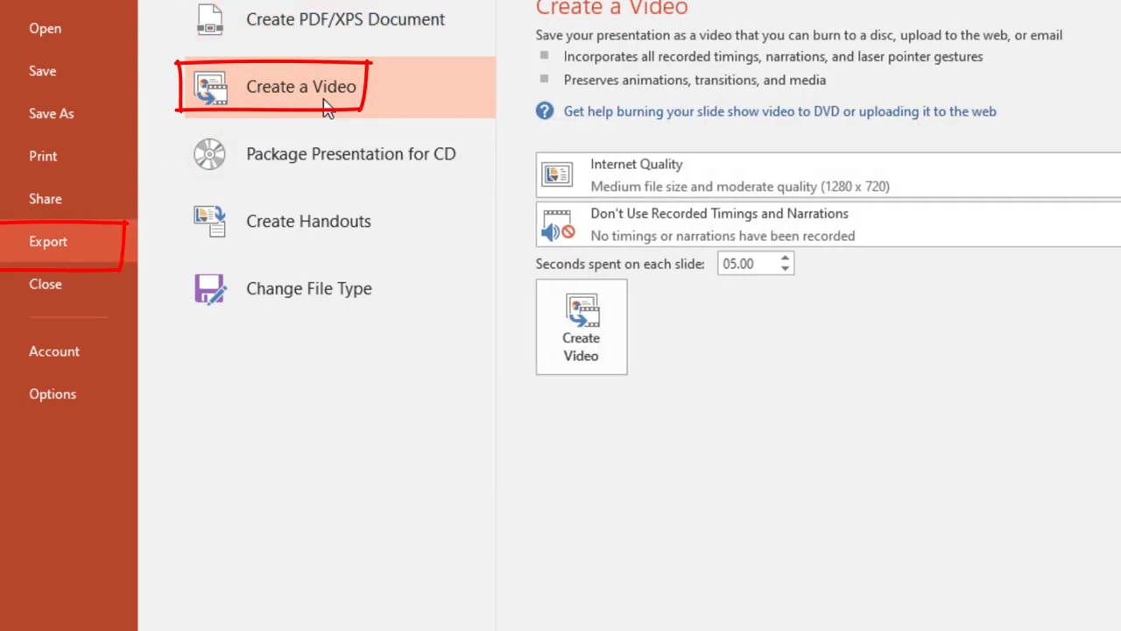
{"action": "left_click", "coordinate": [648, 182]}
{"action": "left_click", "coordinate": [653, 185]}
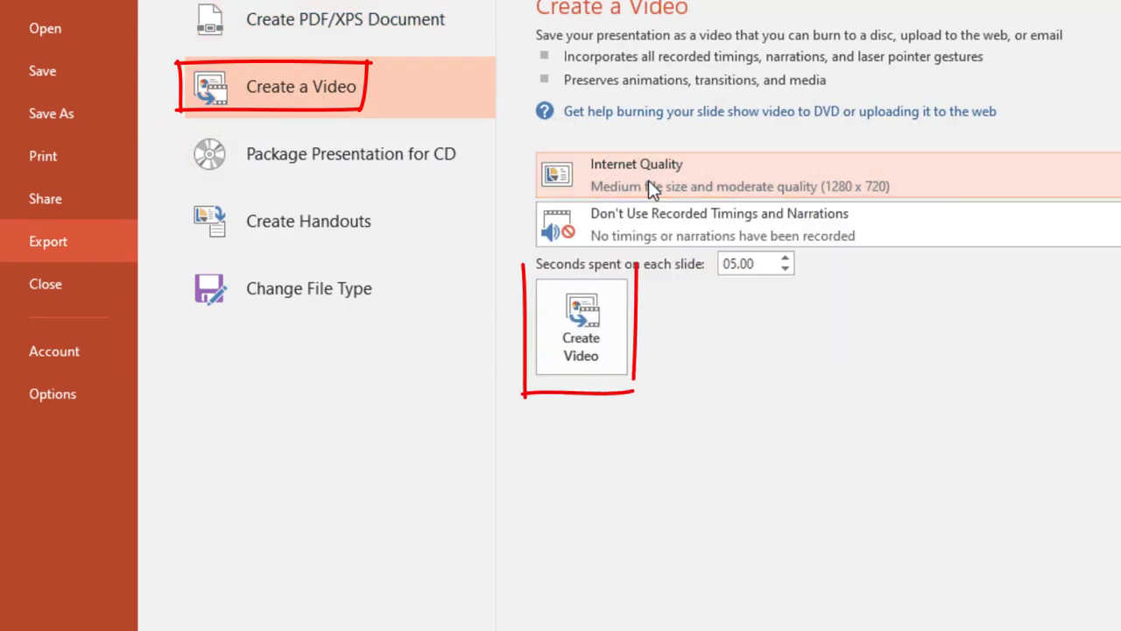
{"action": "left_click", "coordinate": [613, 345]}
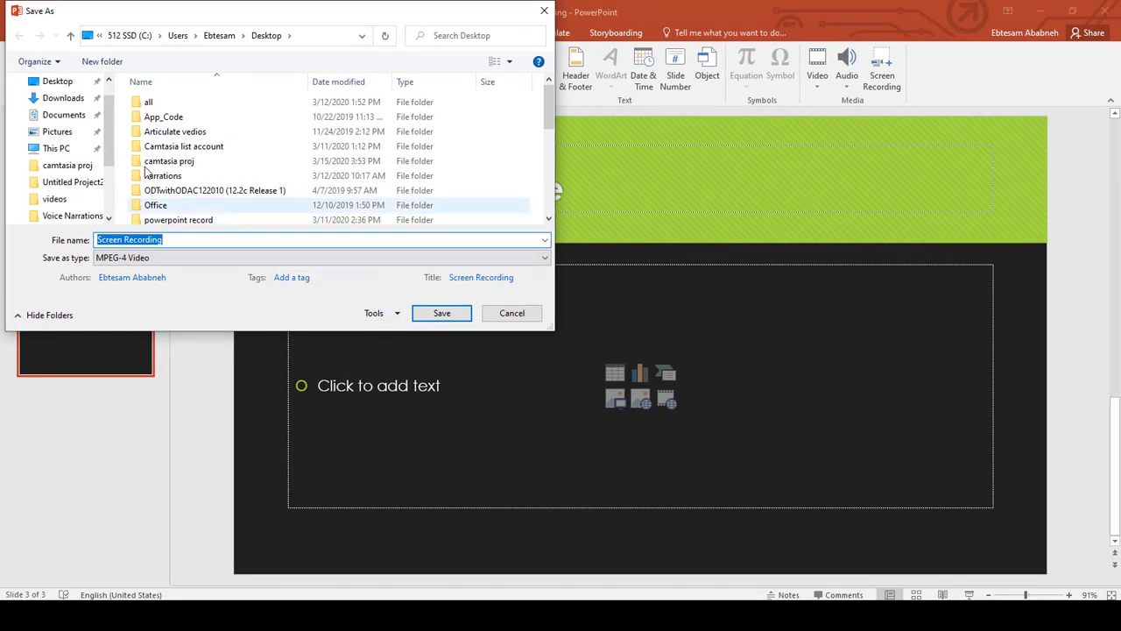
Step: Save the video as Screen Recording.mp4 in the Desktop's videos folder
{"action": "left_click", "coordinate": [160, 138]}
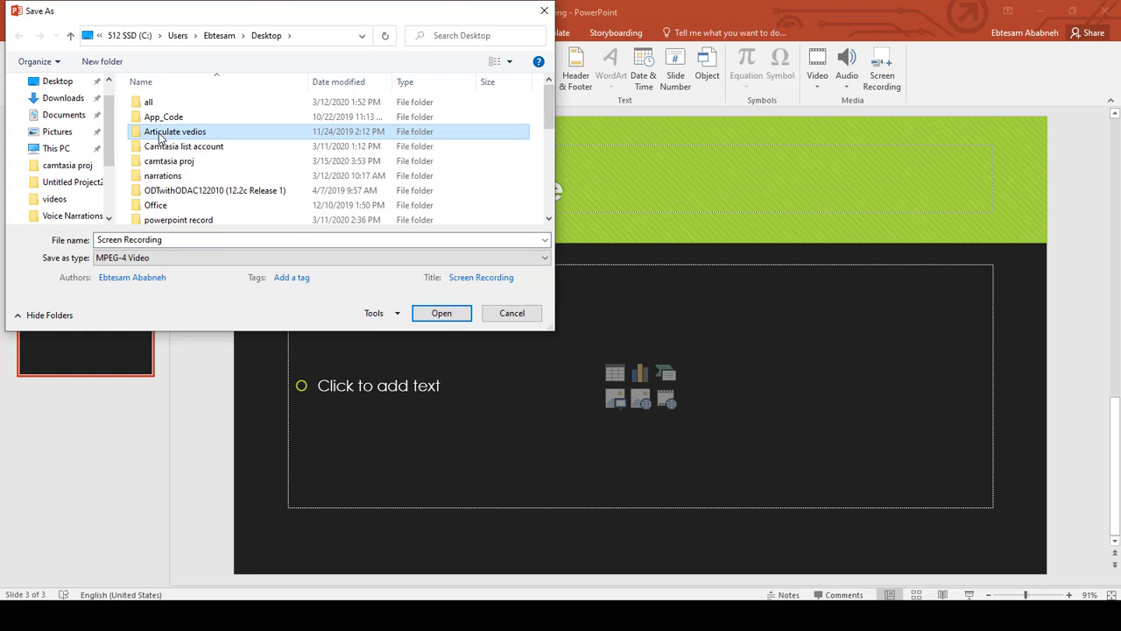
{"action": "scroll", "coordinate": [160, 138], "scroll_direction": "down", "scroll_amount": 3}
{"action": "left_click", "coordinate": [160, 94]}
{"action": "double_click", "coordinate": [160, 94]}
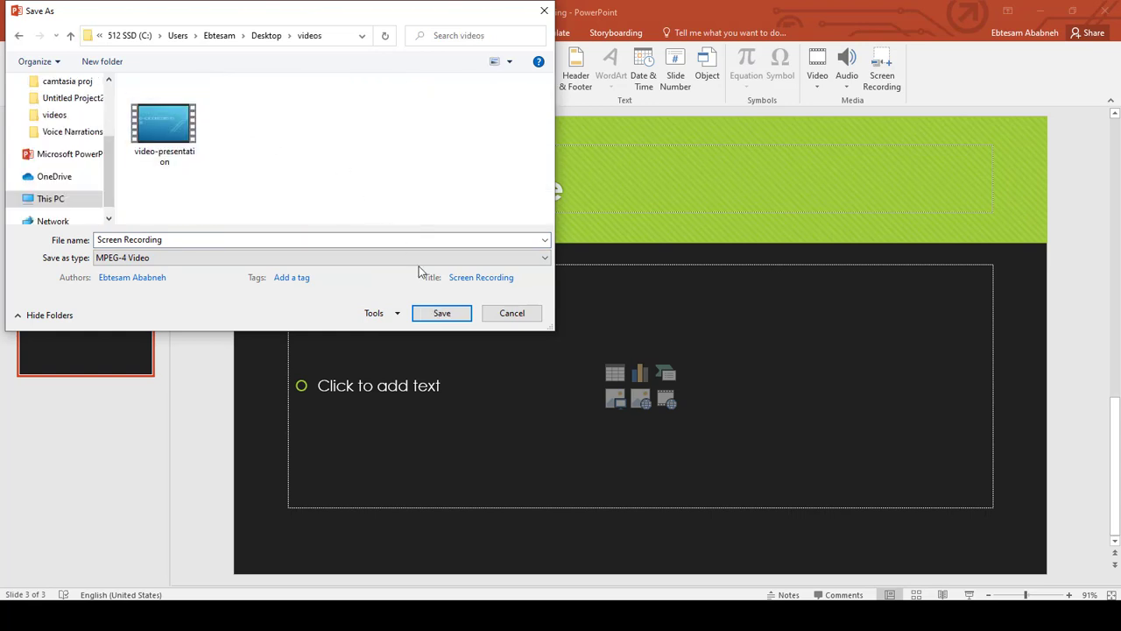
{"action": "left_click", "coordinate": [442, 313]}
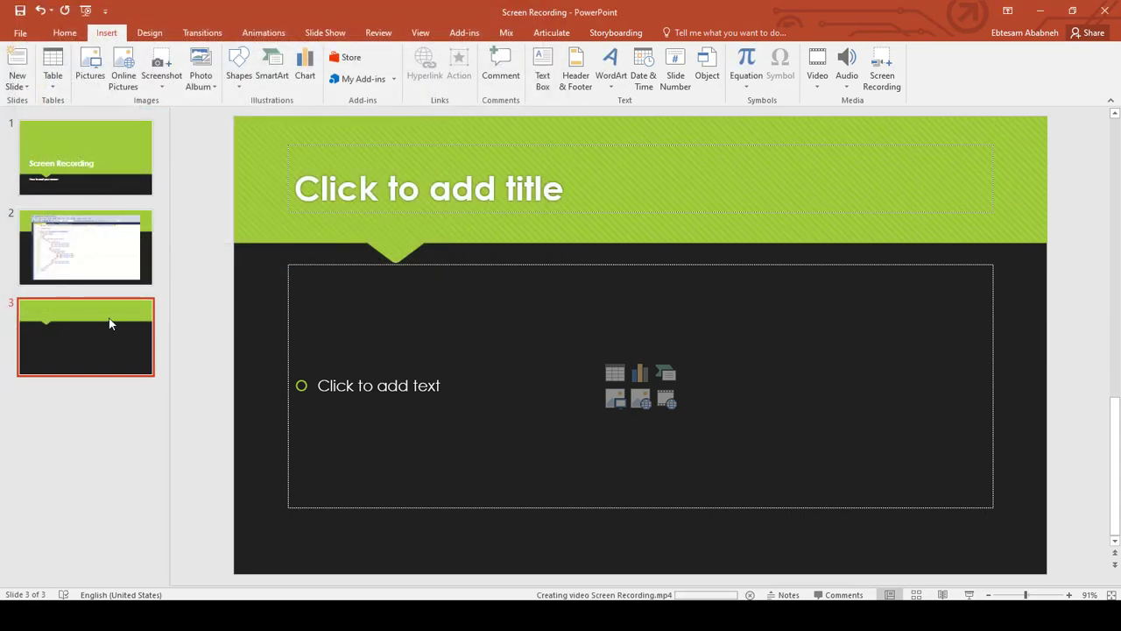